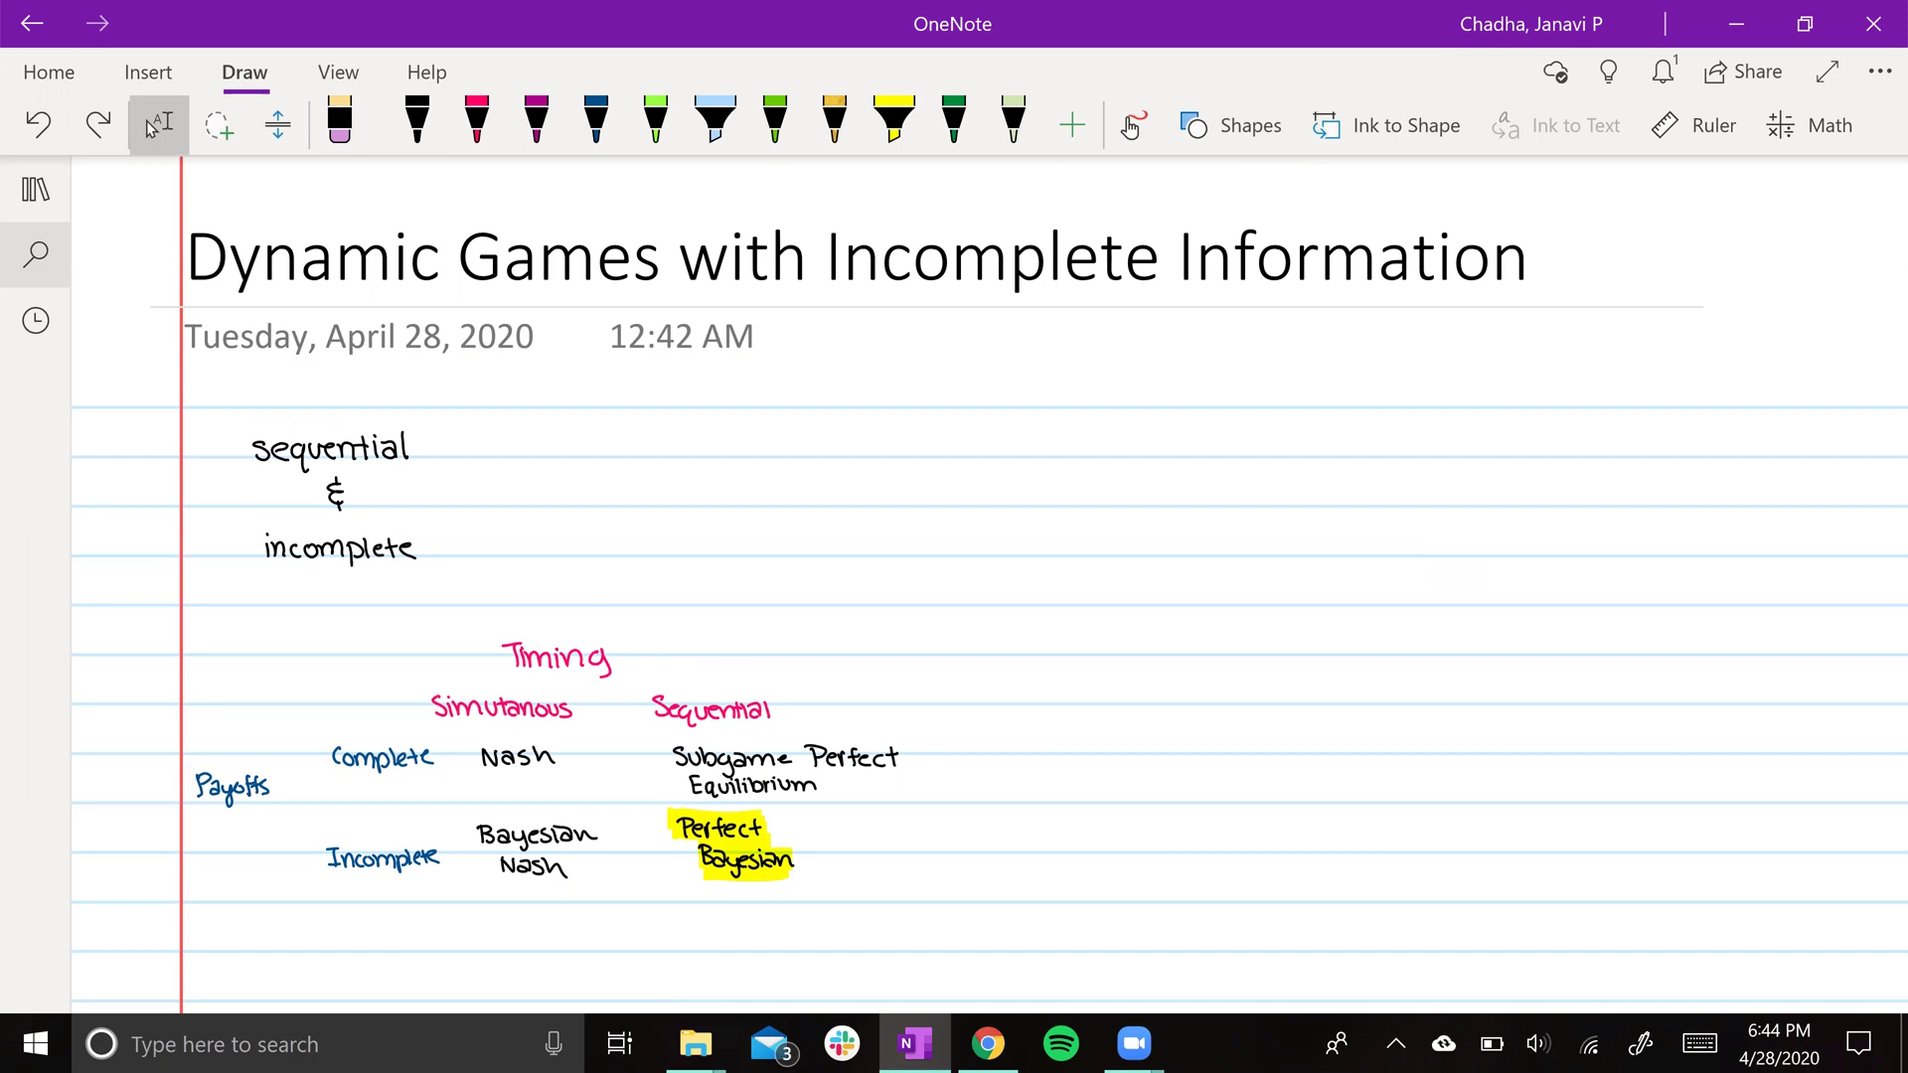
- Briefly try the magenta pen, return to selection, and scroll through the car-sale game tree
{"action": "left_click", "coordinate": [537, 124]}
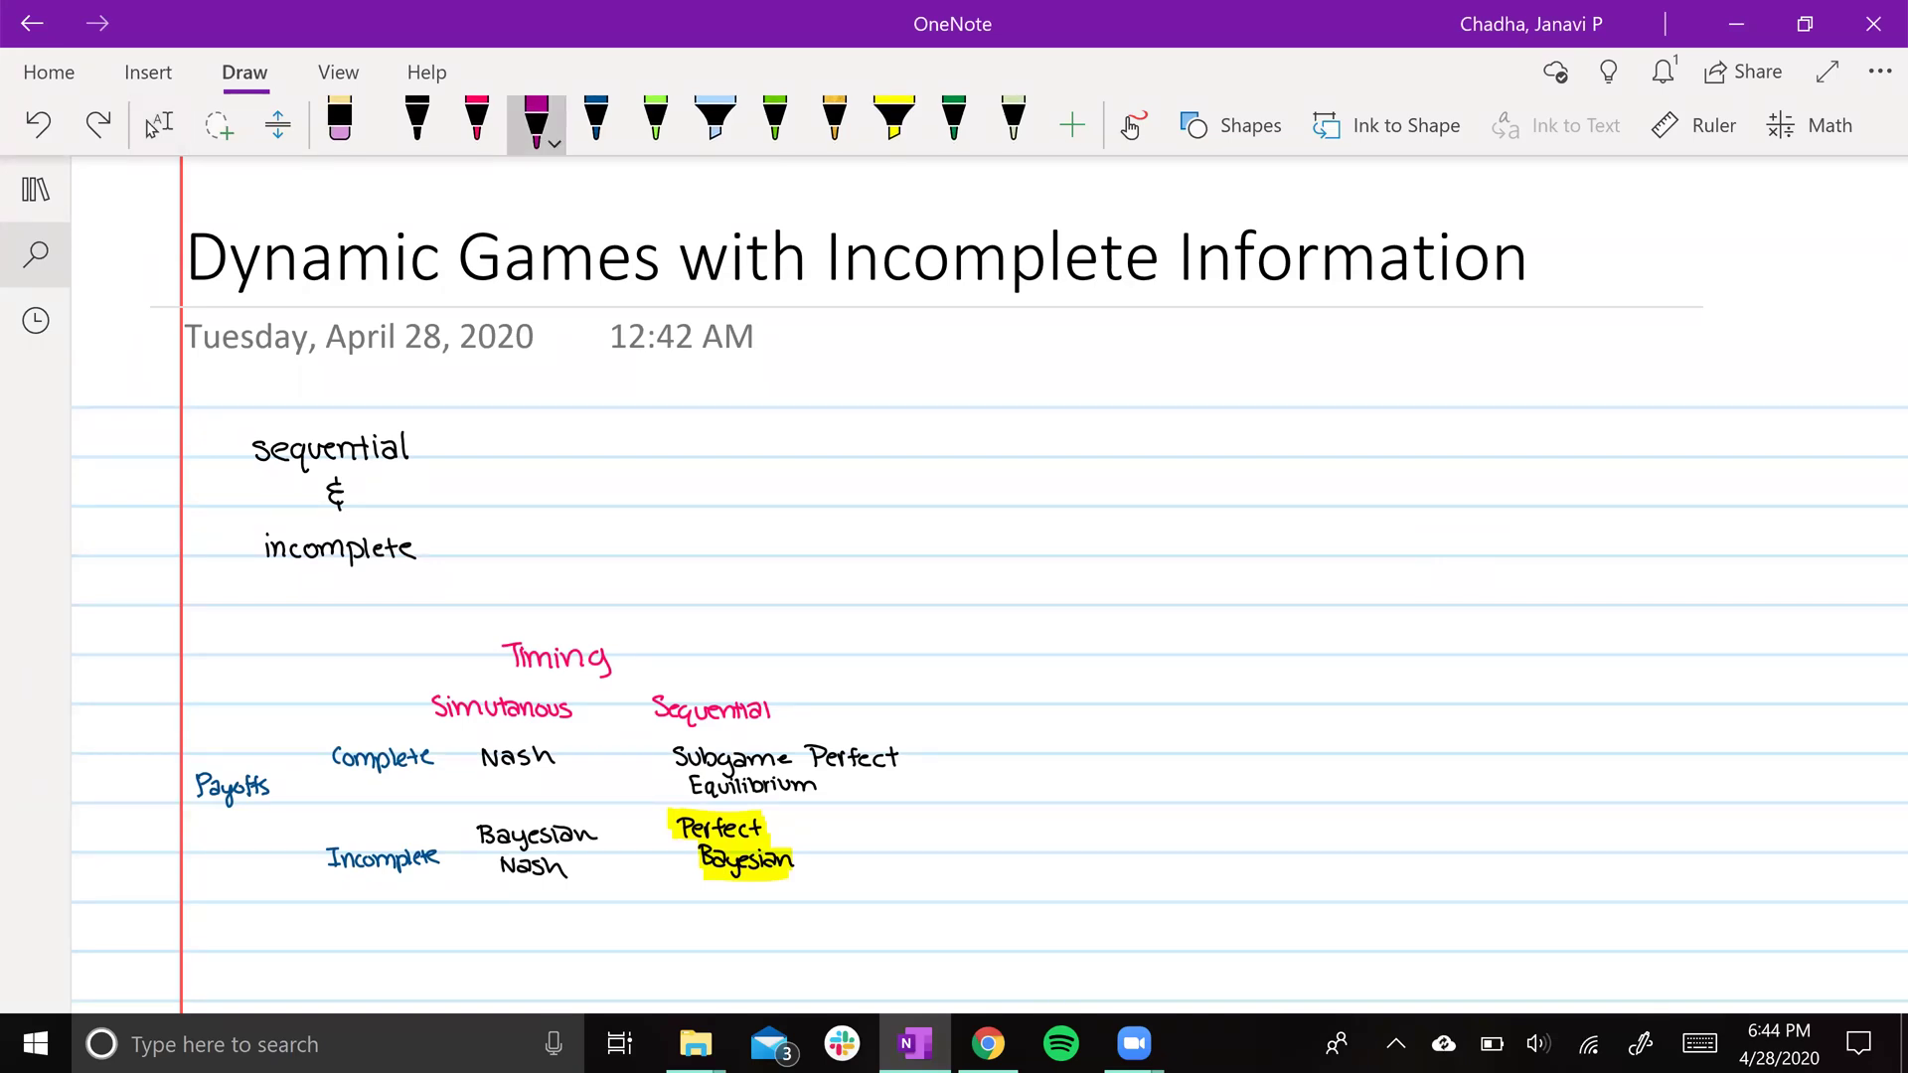
{"action": "scroll", "coordinate": [990, 586], "scroll_direction": "down", "scroll_amount": 3}
{"action": "left_click", "coordinate": [156, 124]}
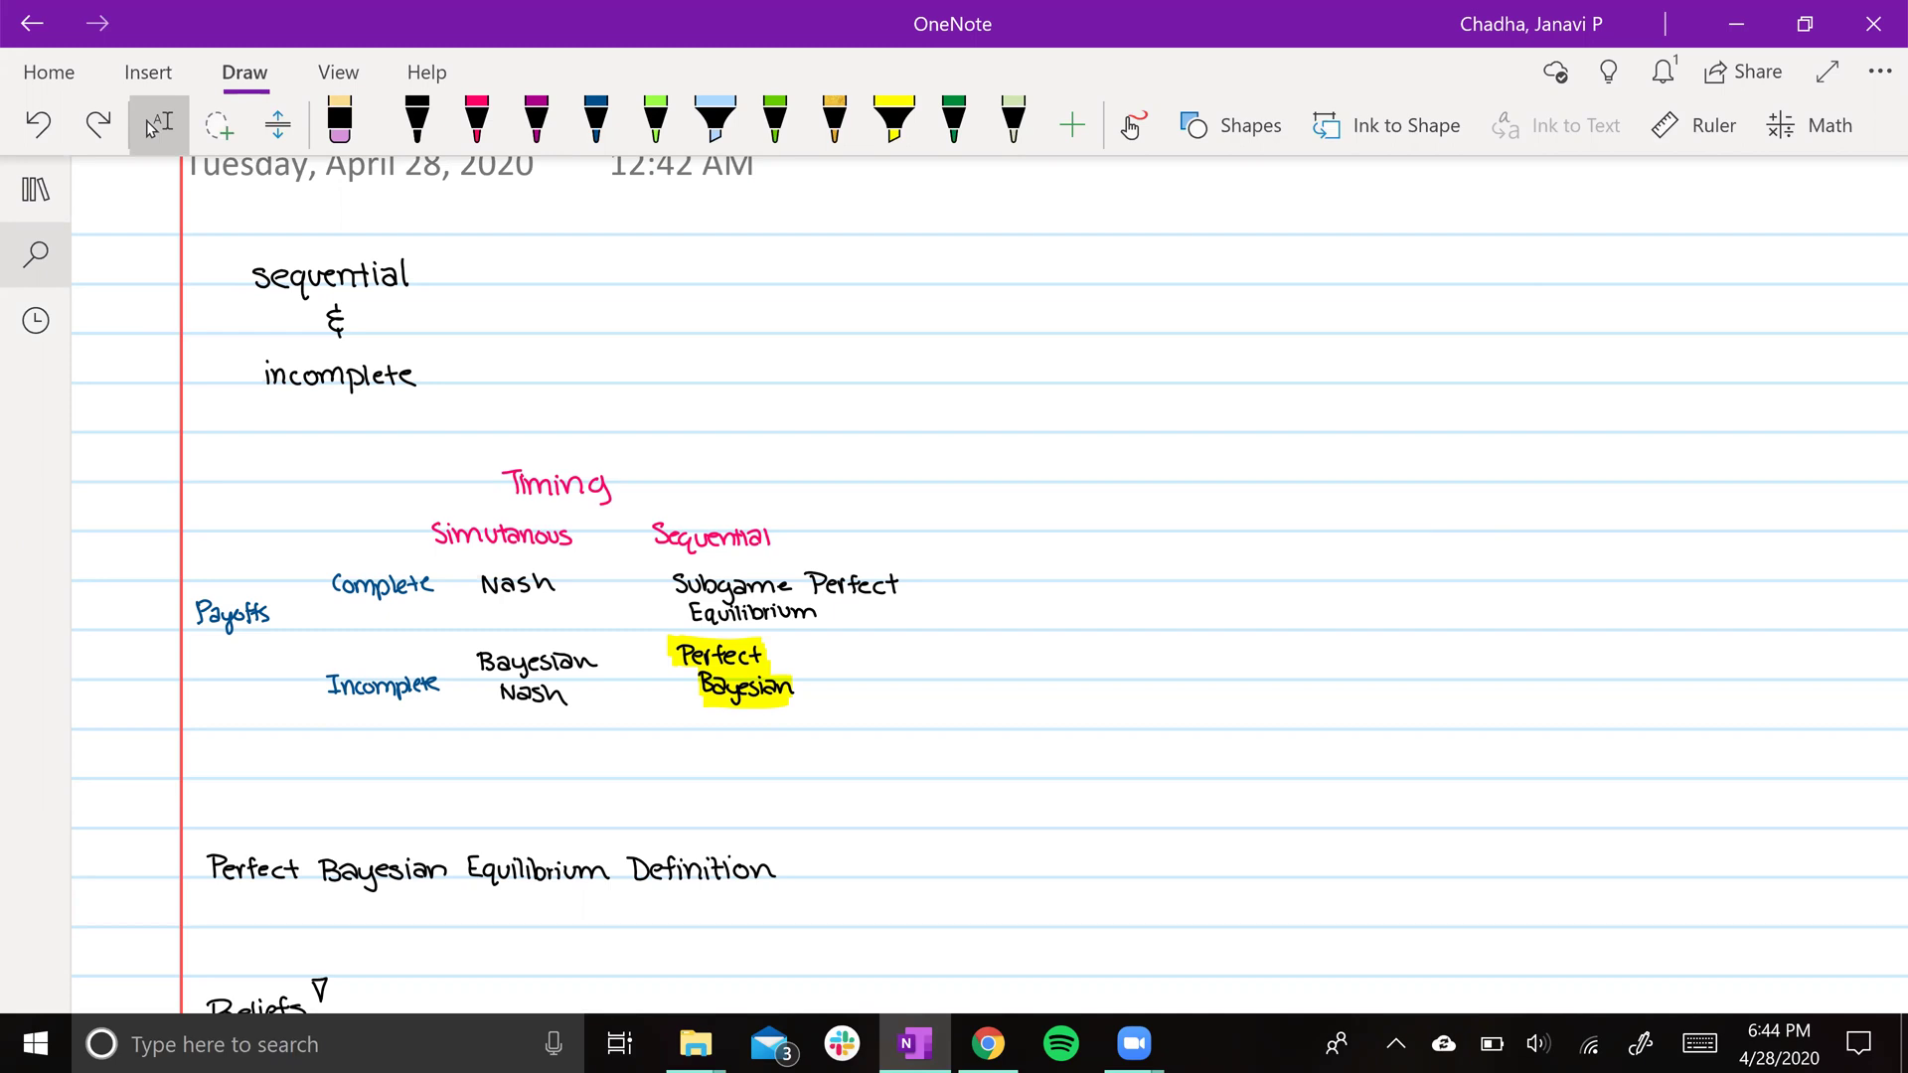
{"action": "scroll", "coordinate": [954, 585], "scroll_direction": "down", "scroll_amount": 1}
{"action": "scroll", "coordinate": [954, 585], "scroll_direction": "up", "scroll_amount": 1}
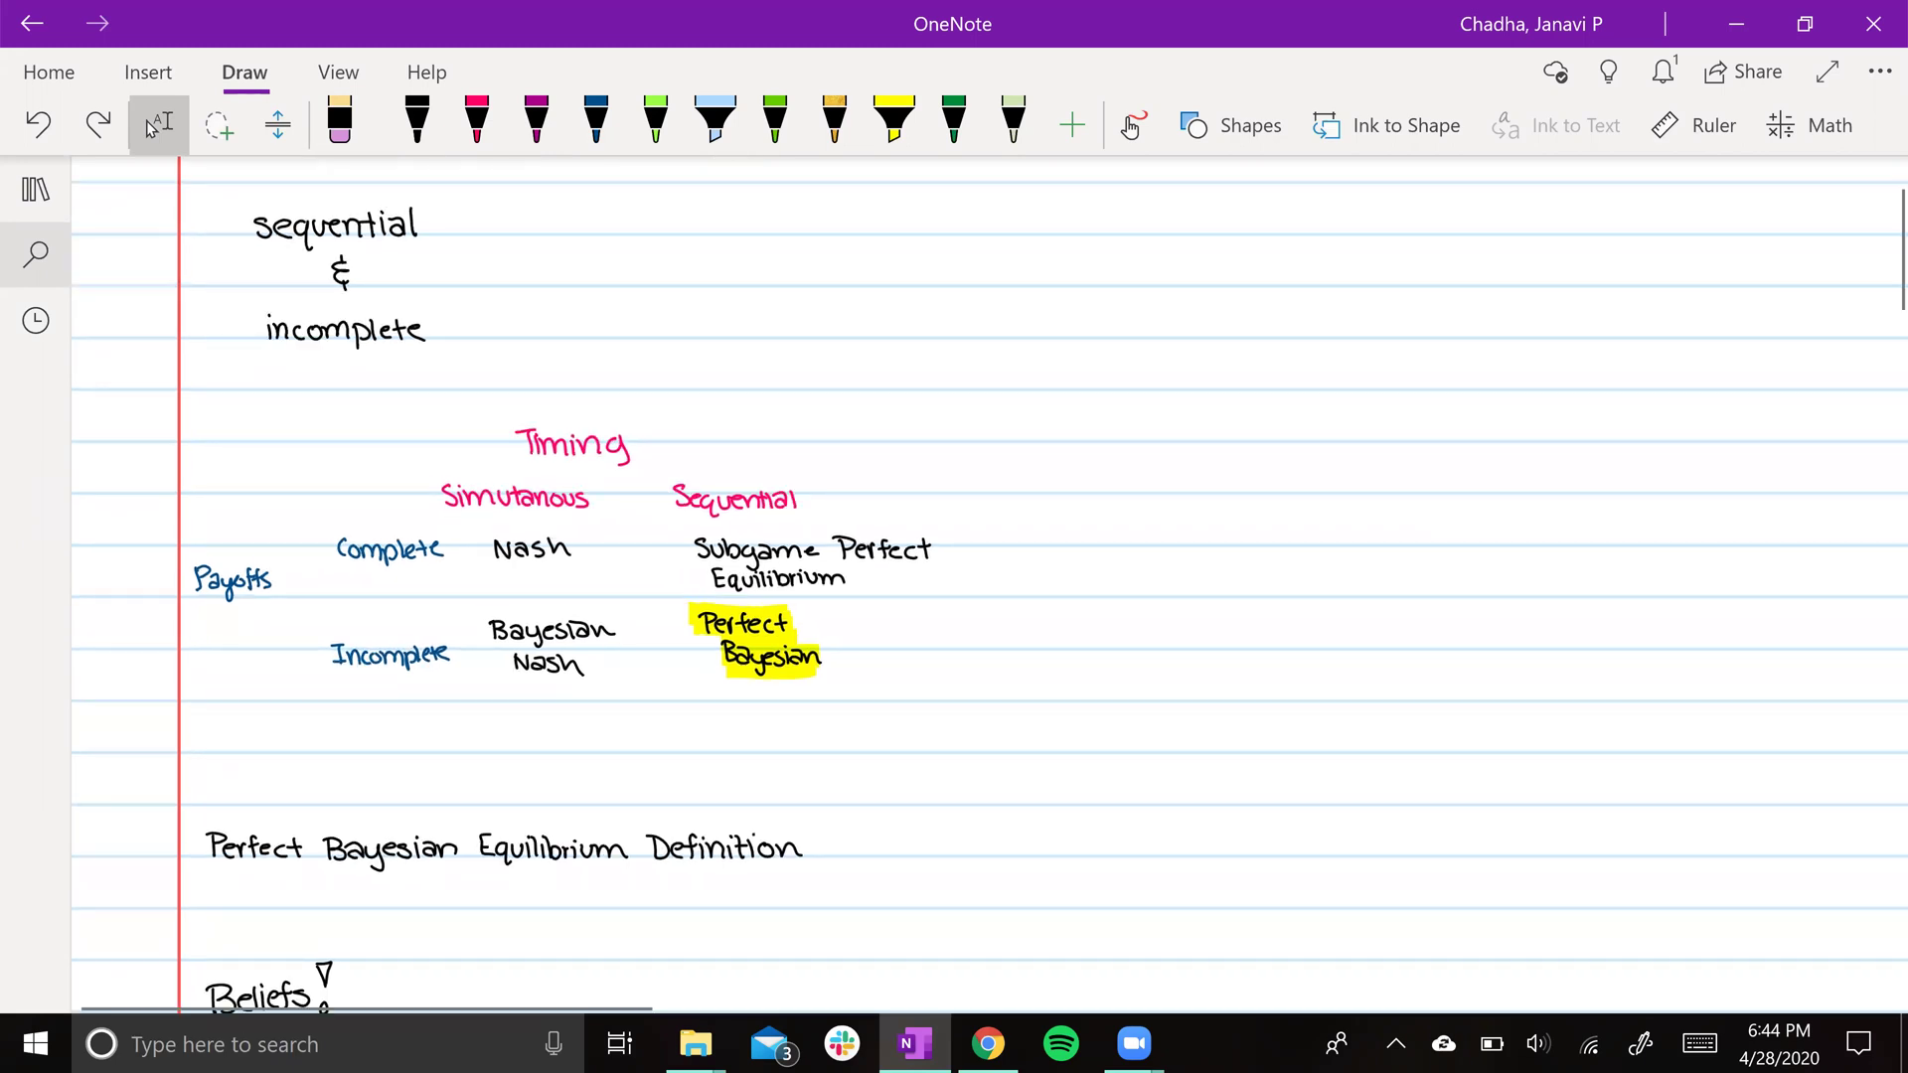
{"action": "scroll", "coordinate": [955, 584], "scroll_direction": "up", "scroll_amount": 1}
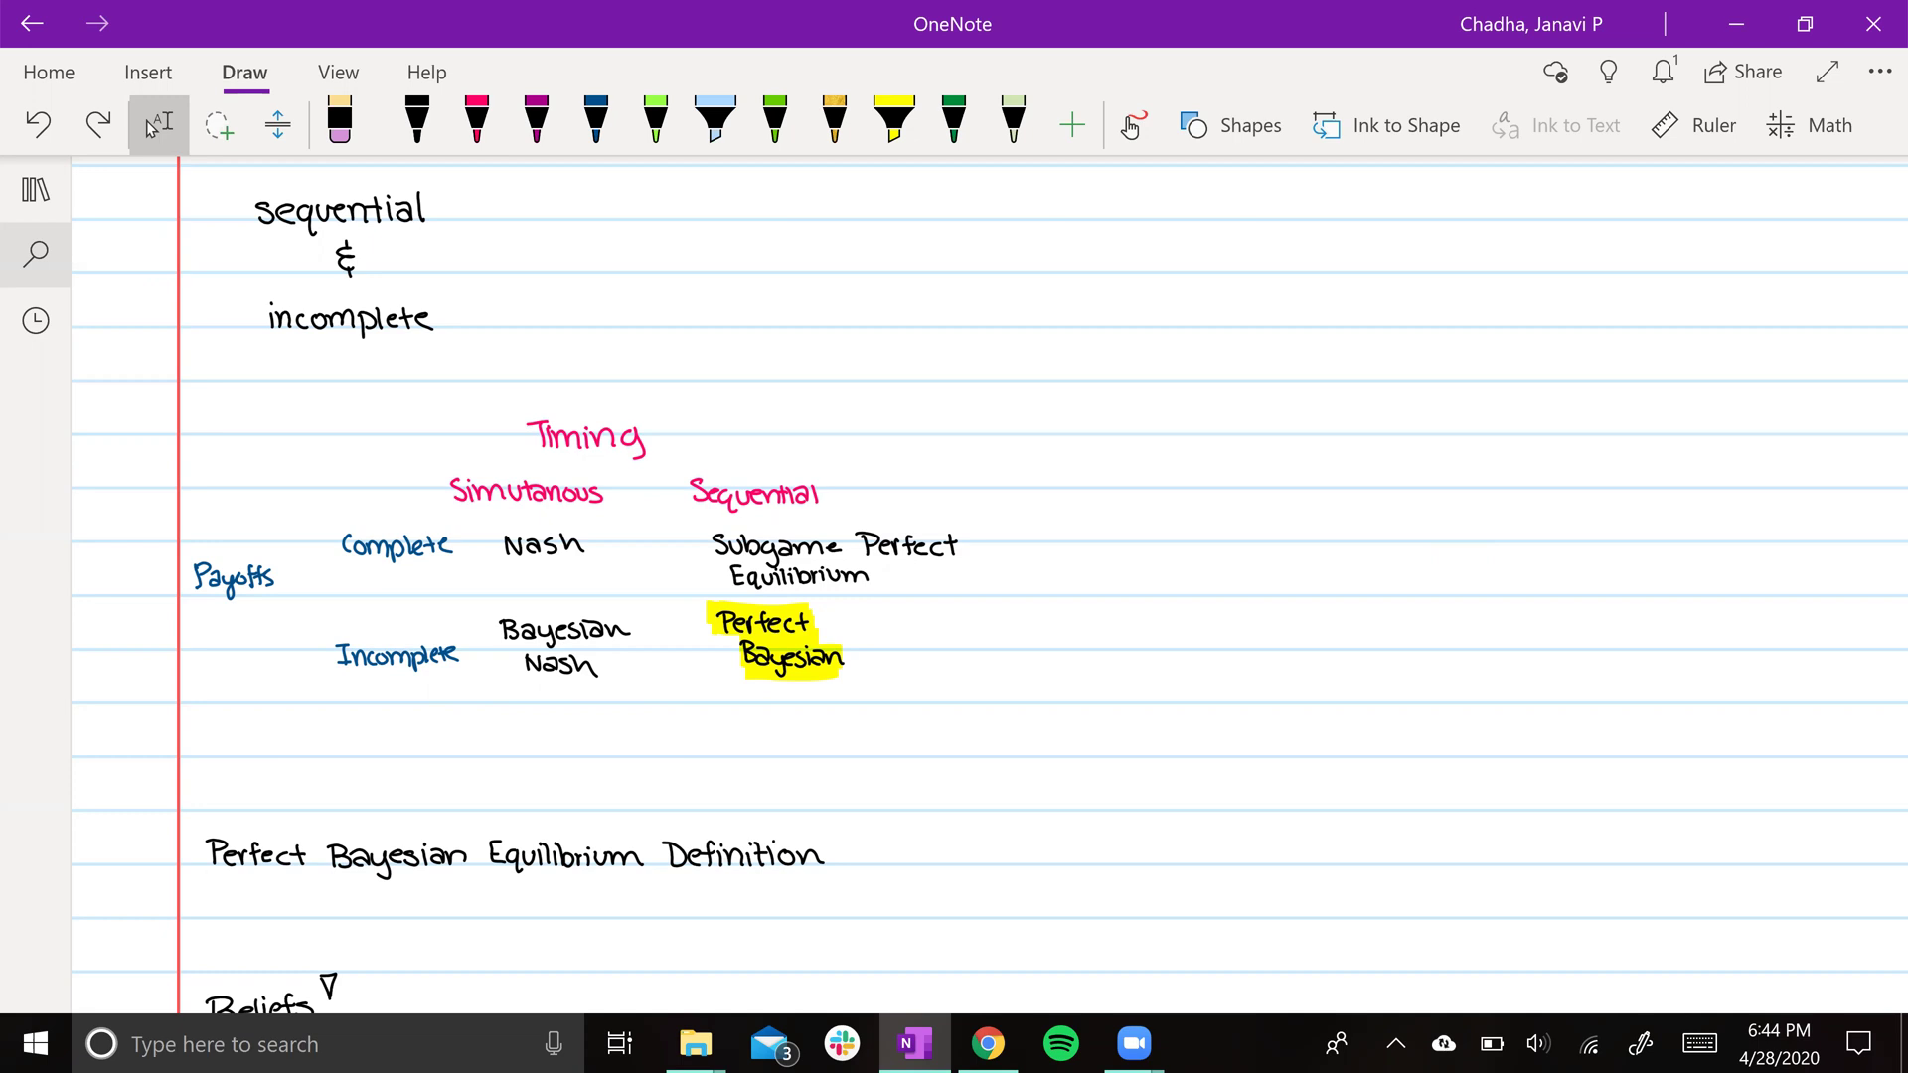
{"action": "scroll", "coordinate": [990, 583], "scroll_direction": "down", "scroll_amount": 2}
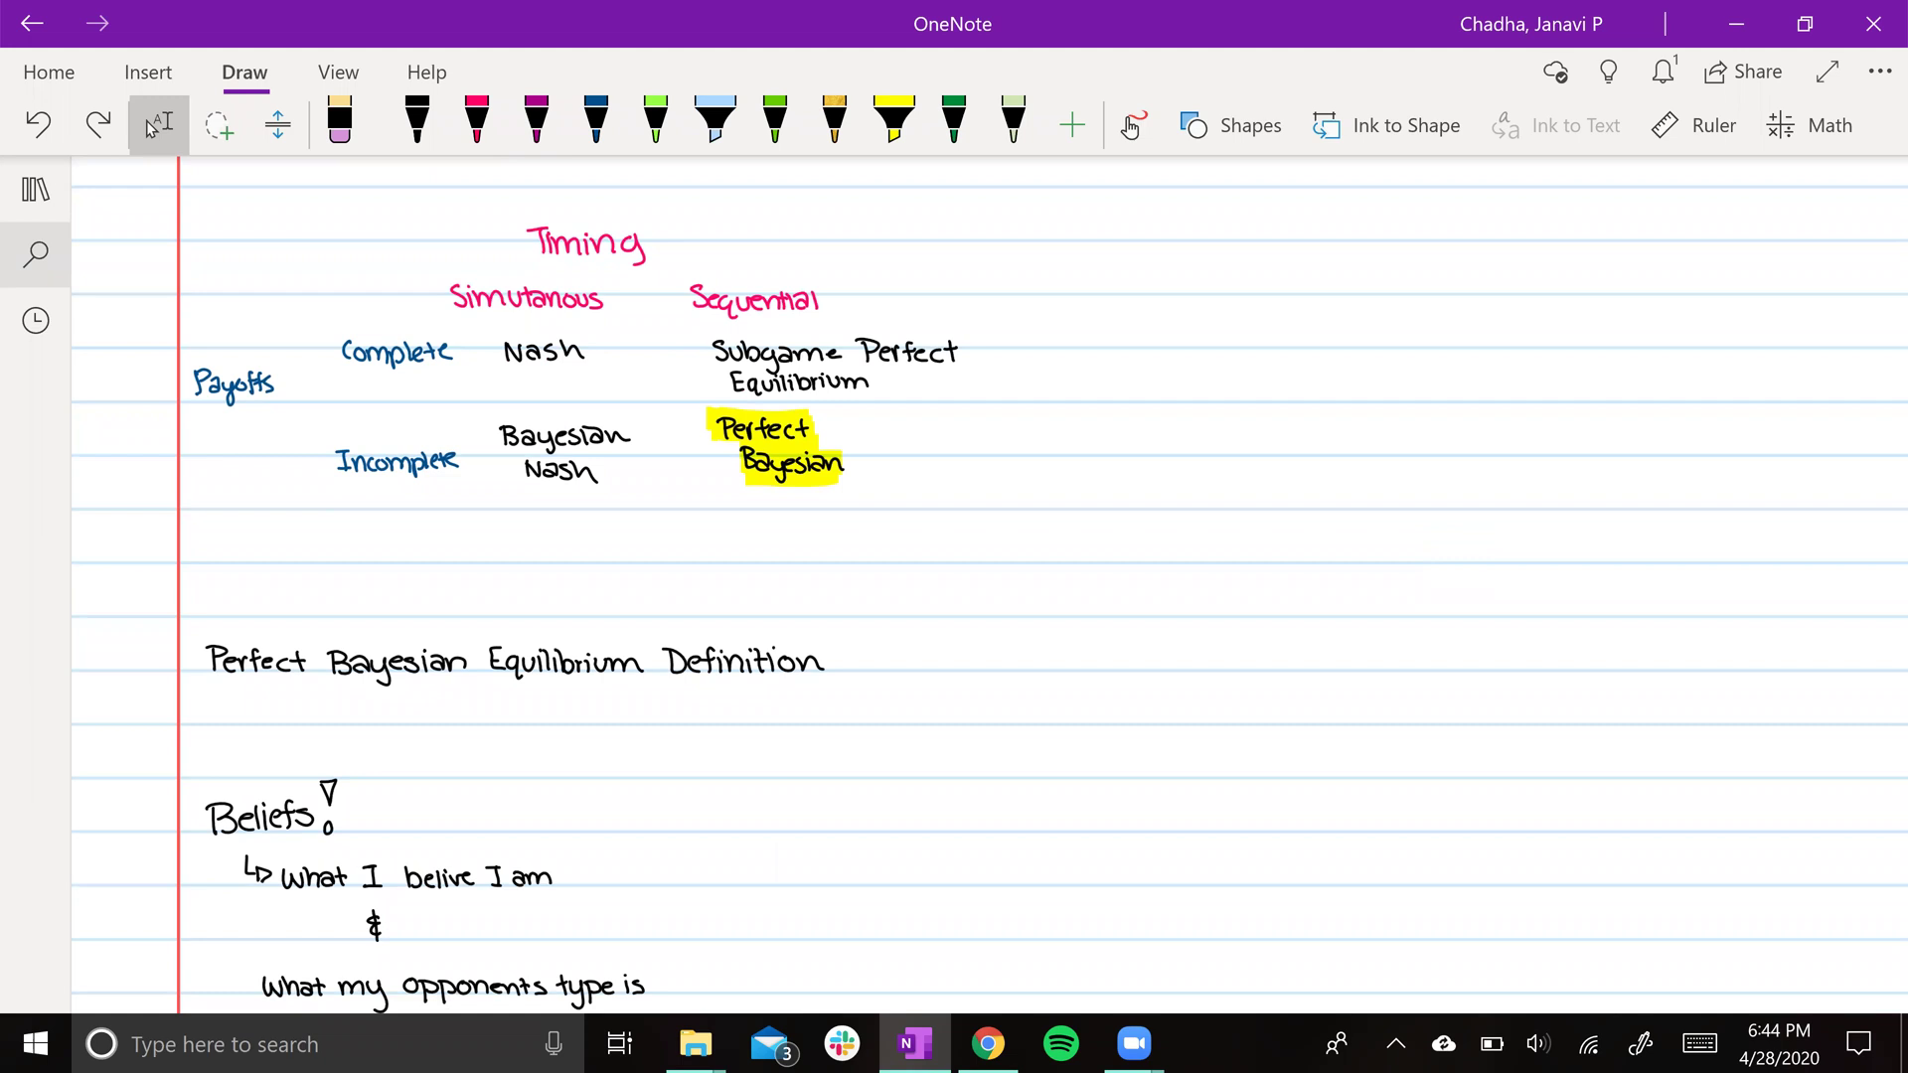
{"action": "scroll", "coordinate": [989, 599], "scroll_direction": "down", "scroll_amount": 1}
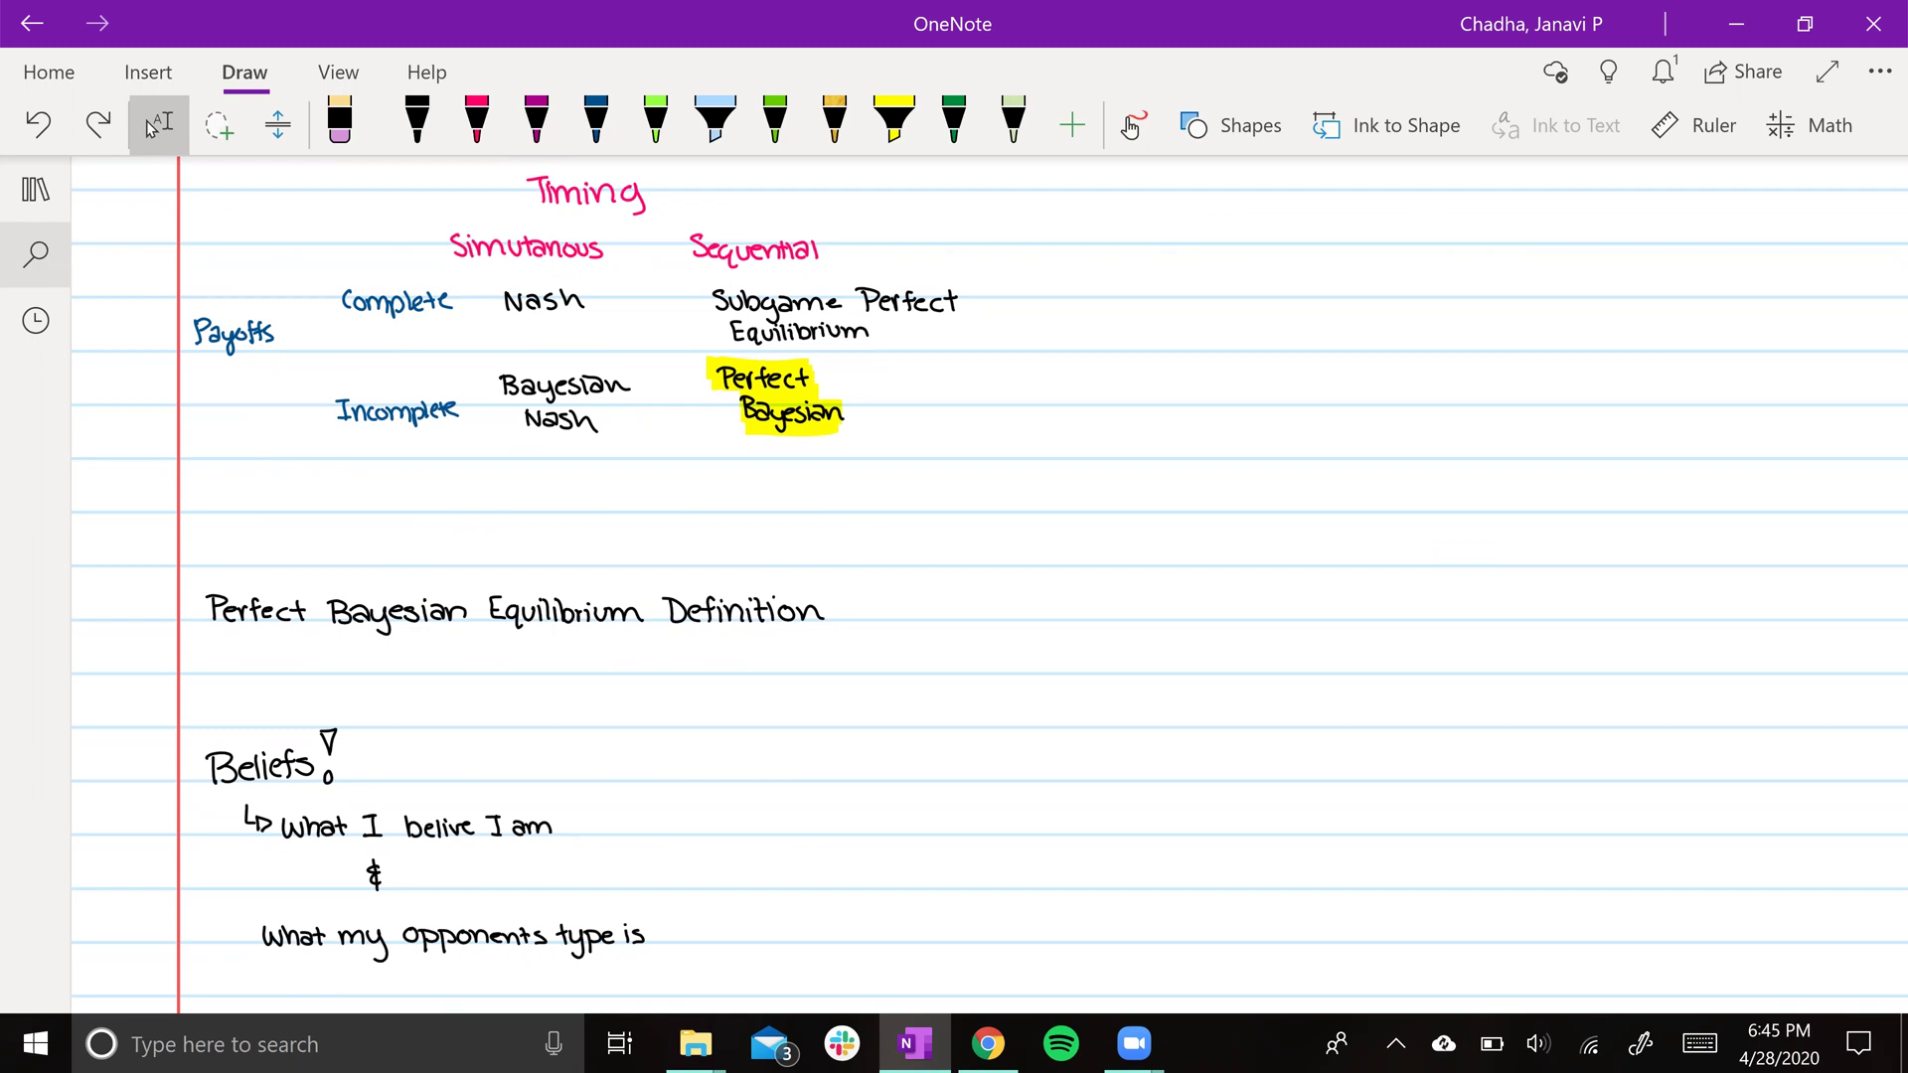
{"action": "scroll", "coordinate": [954, 587], "scroll_direction": "down", "scroll_amount": 2}
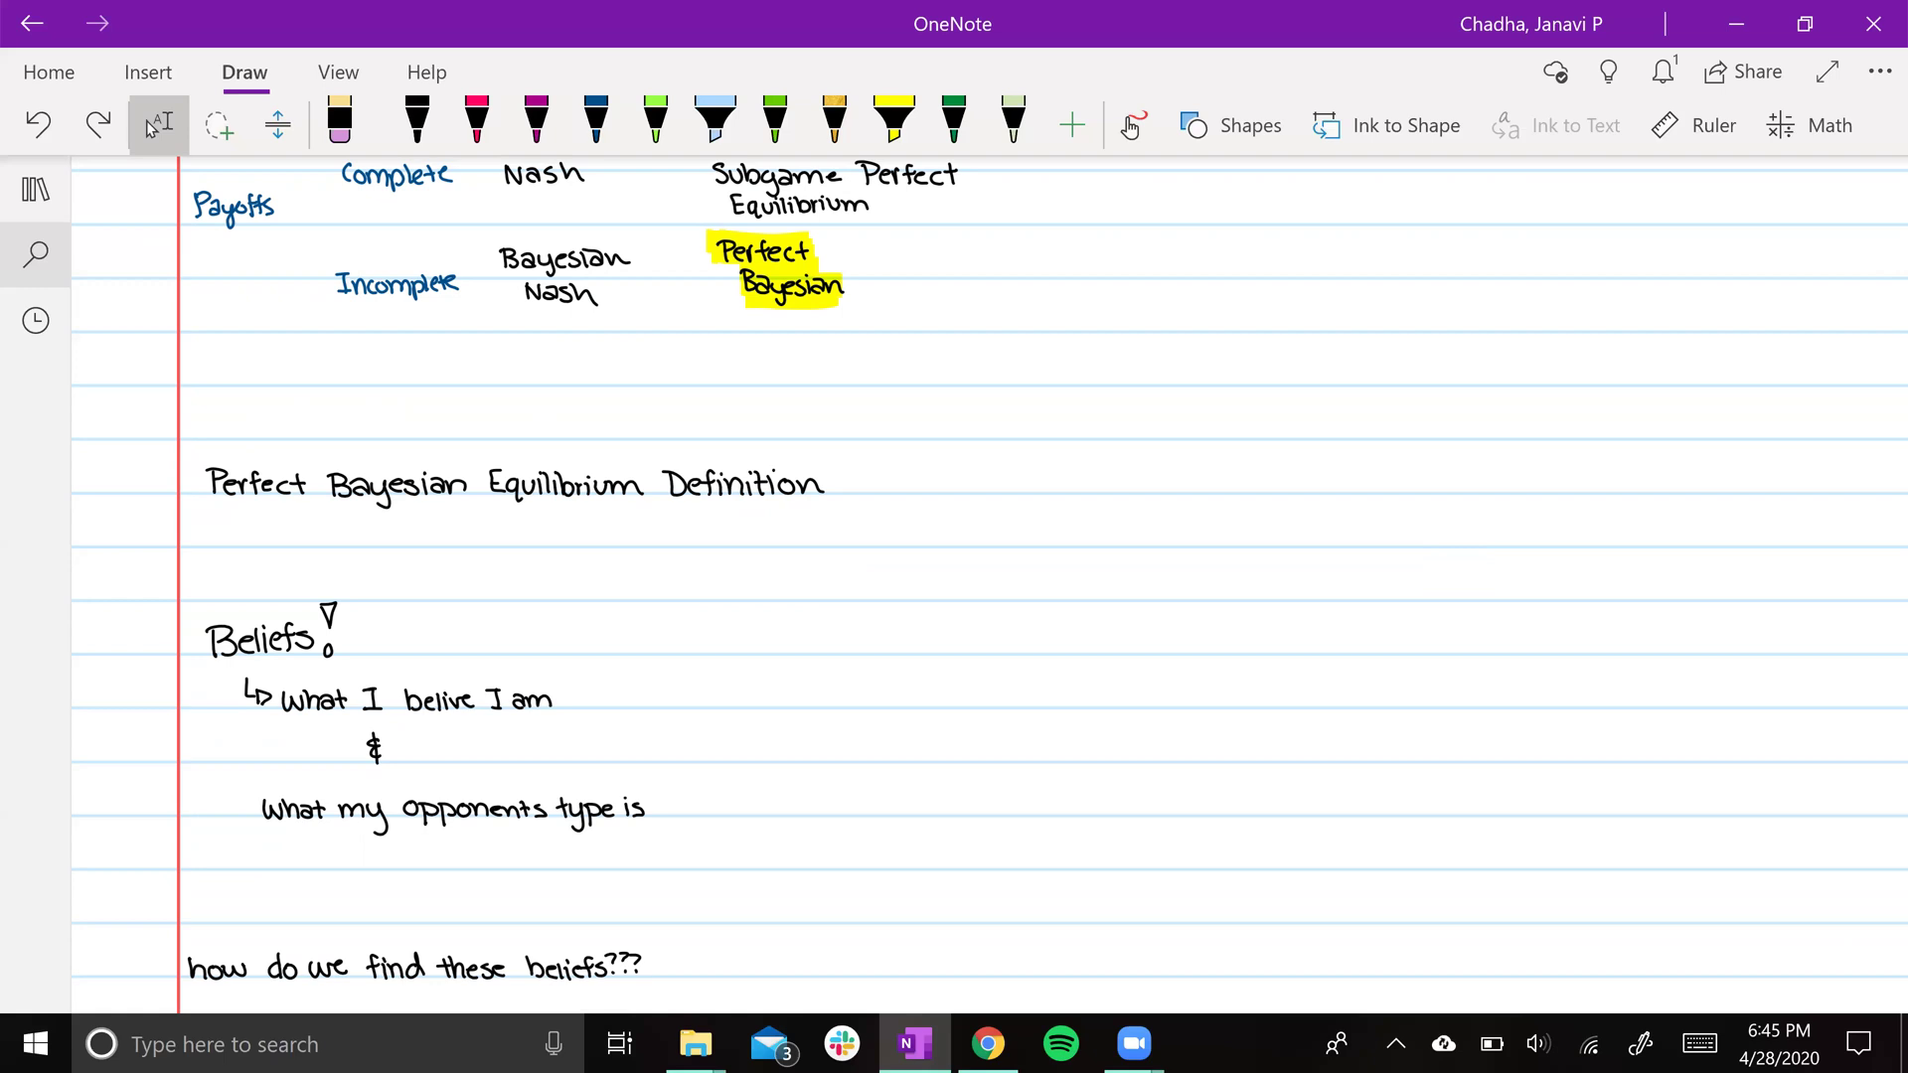
{"action": "scroll", "coordinate": [955, 586], "scroll_direction": "down", "scroll_amount": 3}
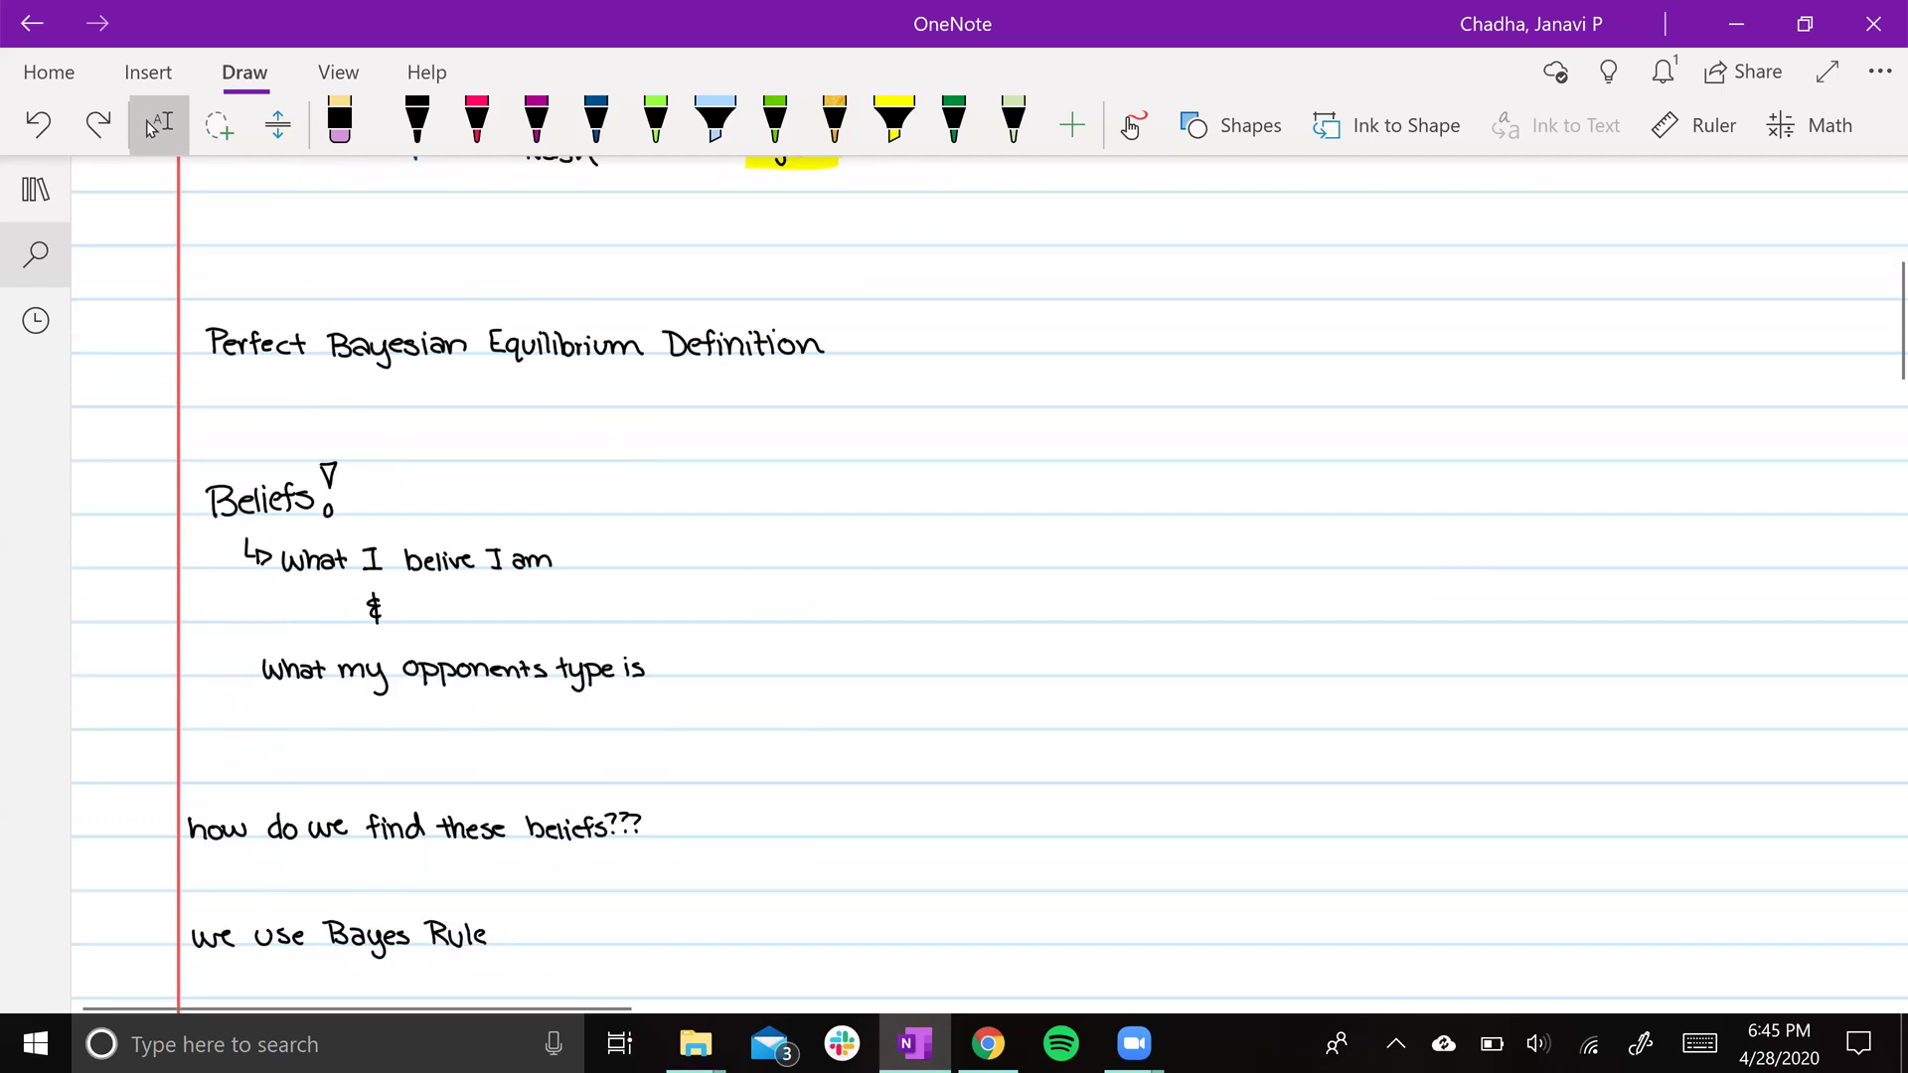
{"action": "scroll", "coordinate": [954, 586], "scroll_direction": "down", "scroll_amount": 1}
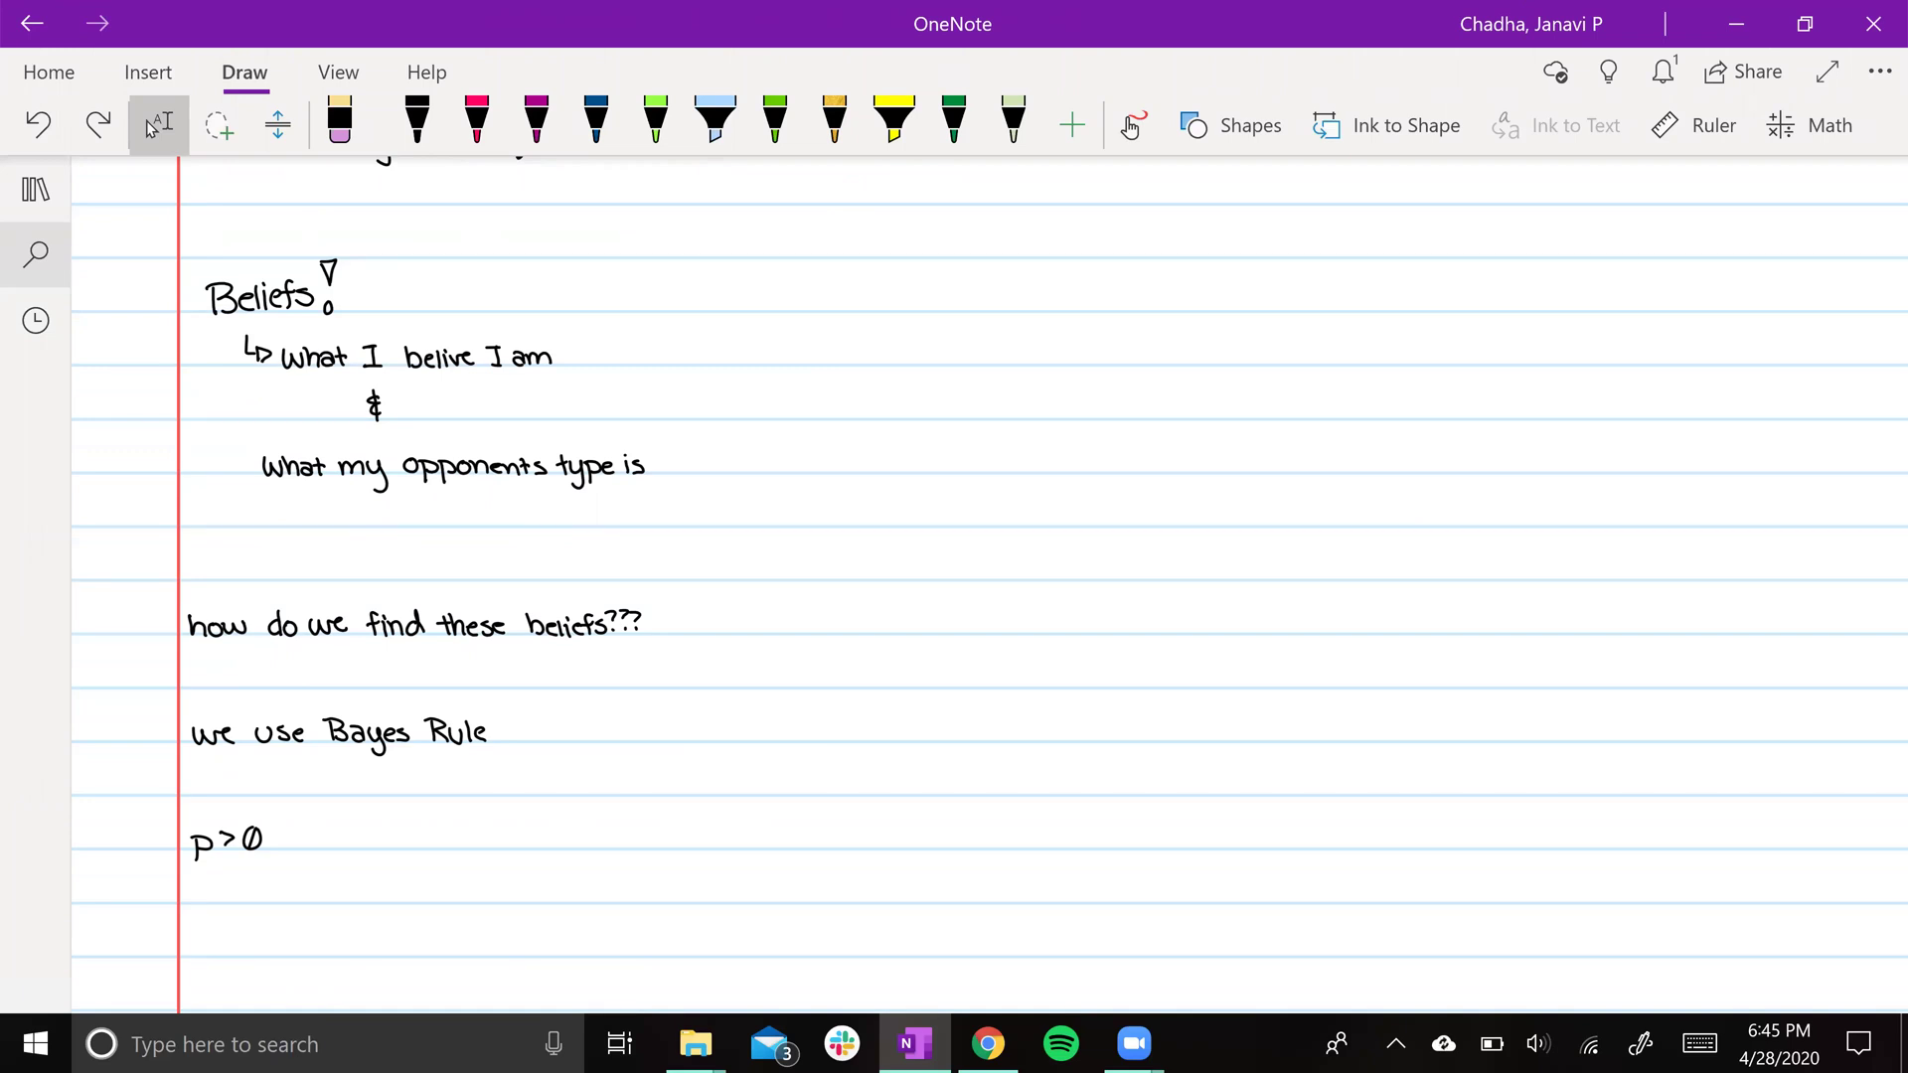
{"action": "scroll", "coordinate": [954, 587], "scroll_direction": "down", "scroll_amount": 4}
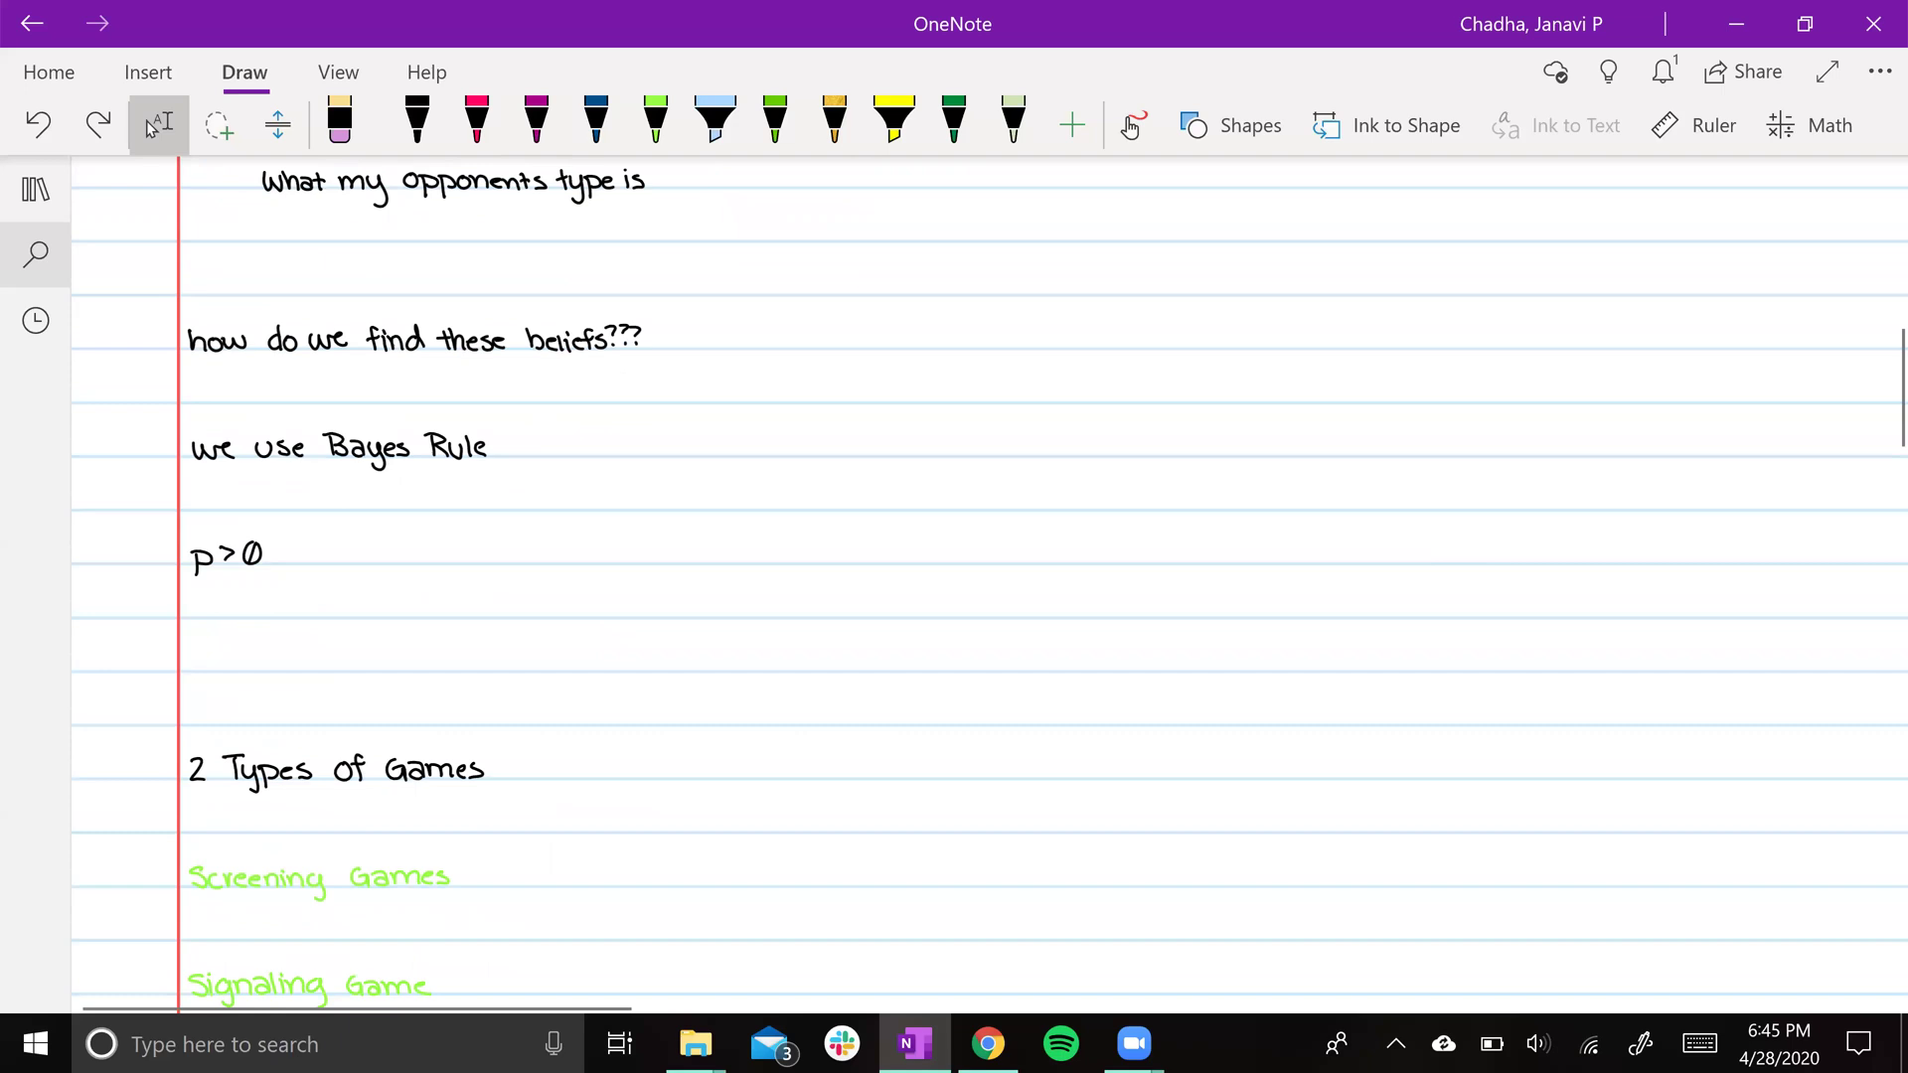
{"action": "scroll", "coordinate": [954, 586], "scroll_direction": "down", "scroll_amount": 1}
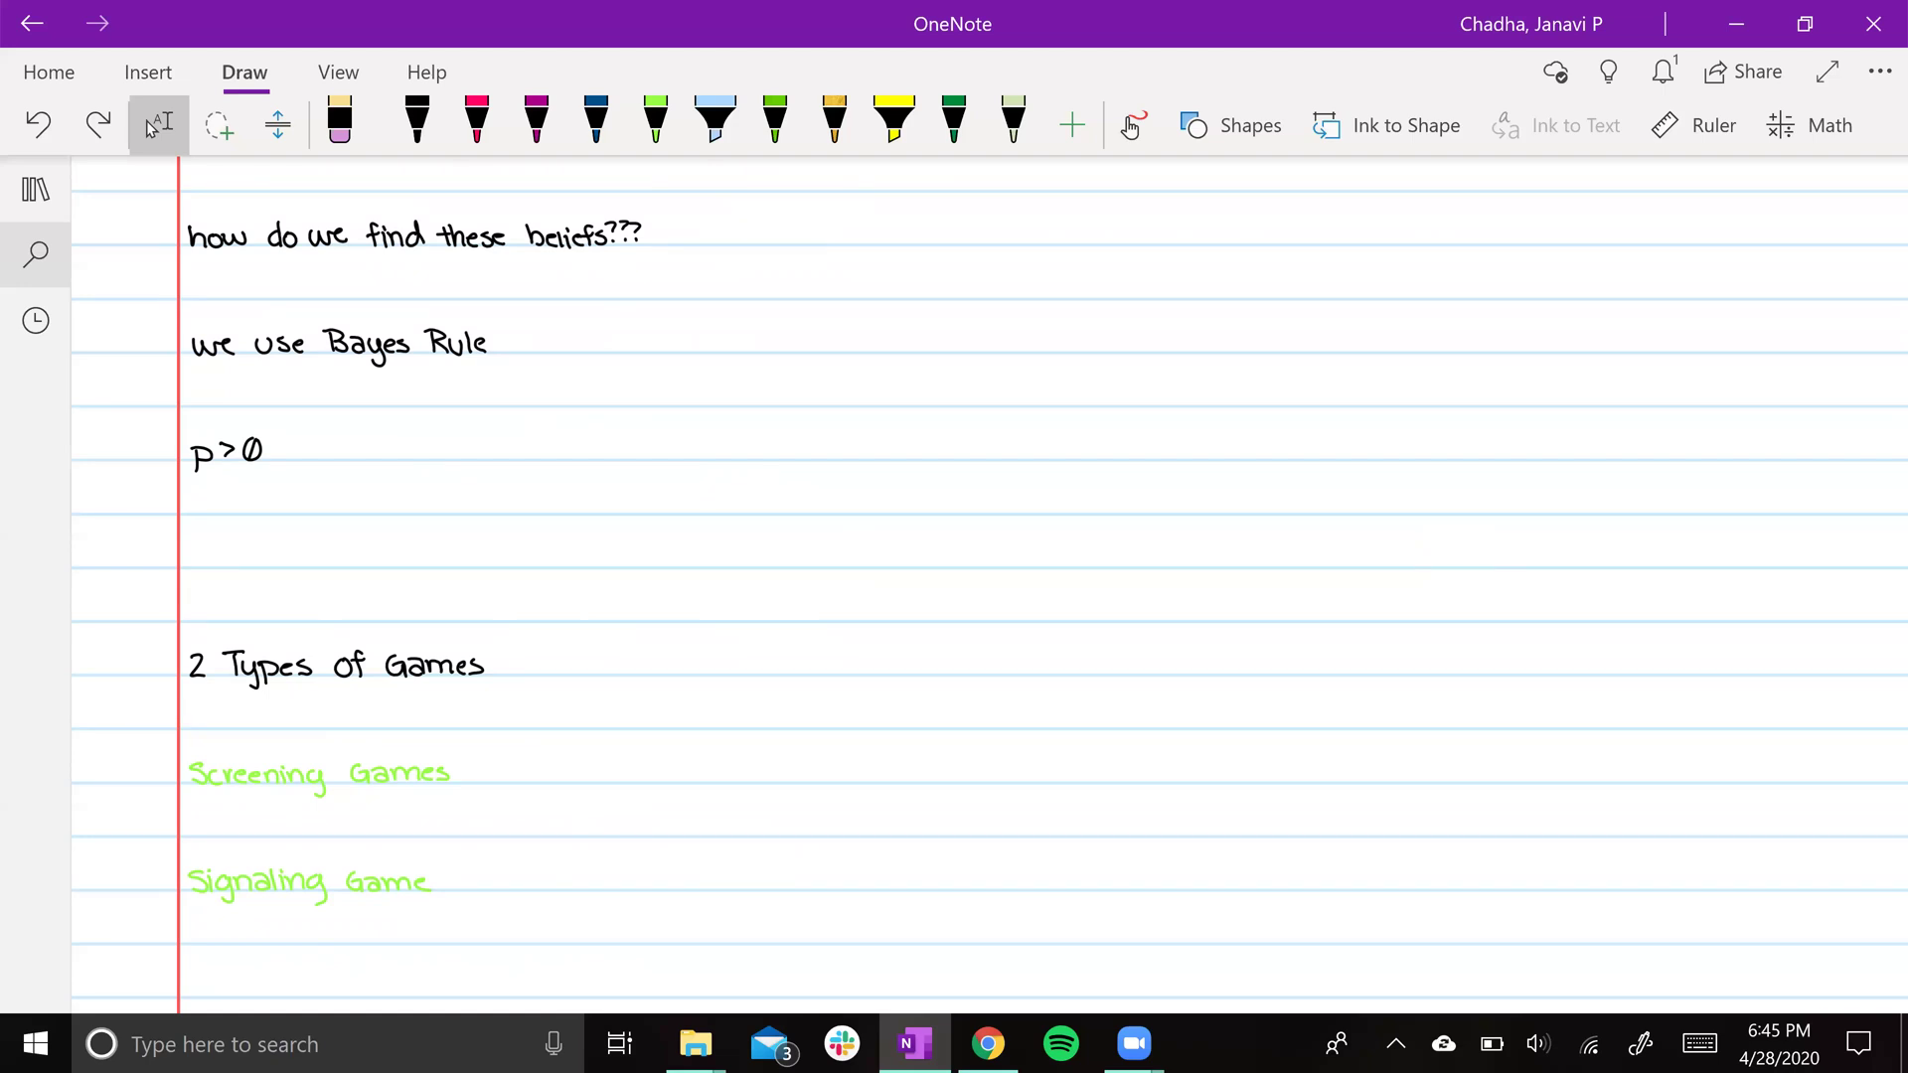
{"action": "scroll", "coordinate": [954, 586], "scroll_direction": "down", "scroll_amount": 2}
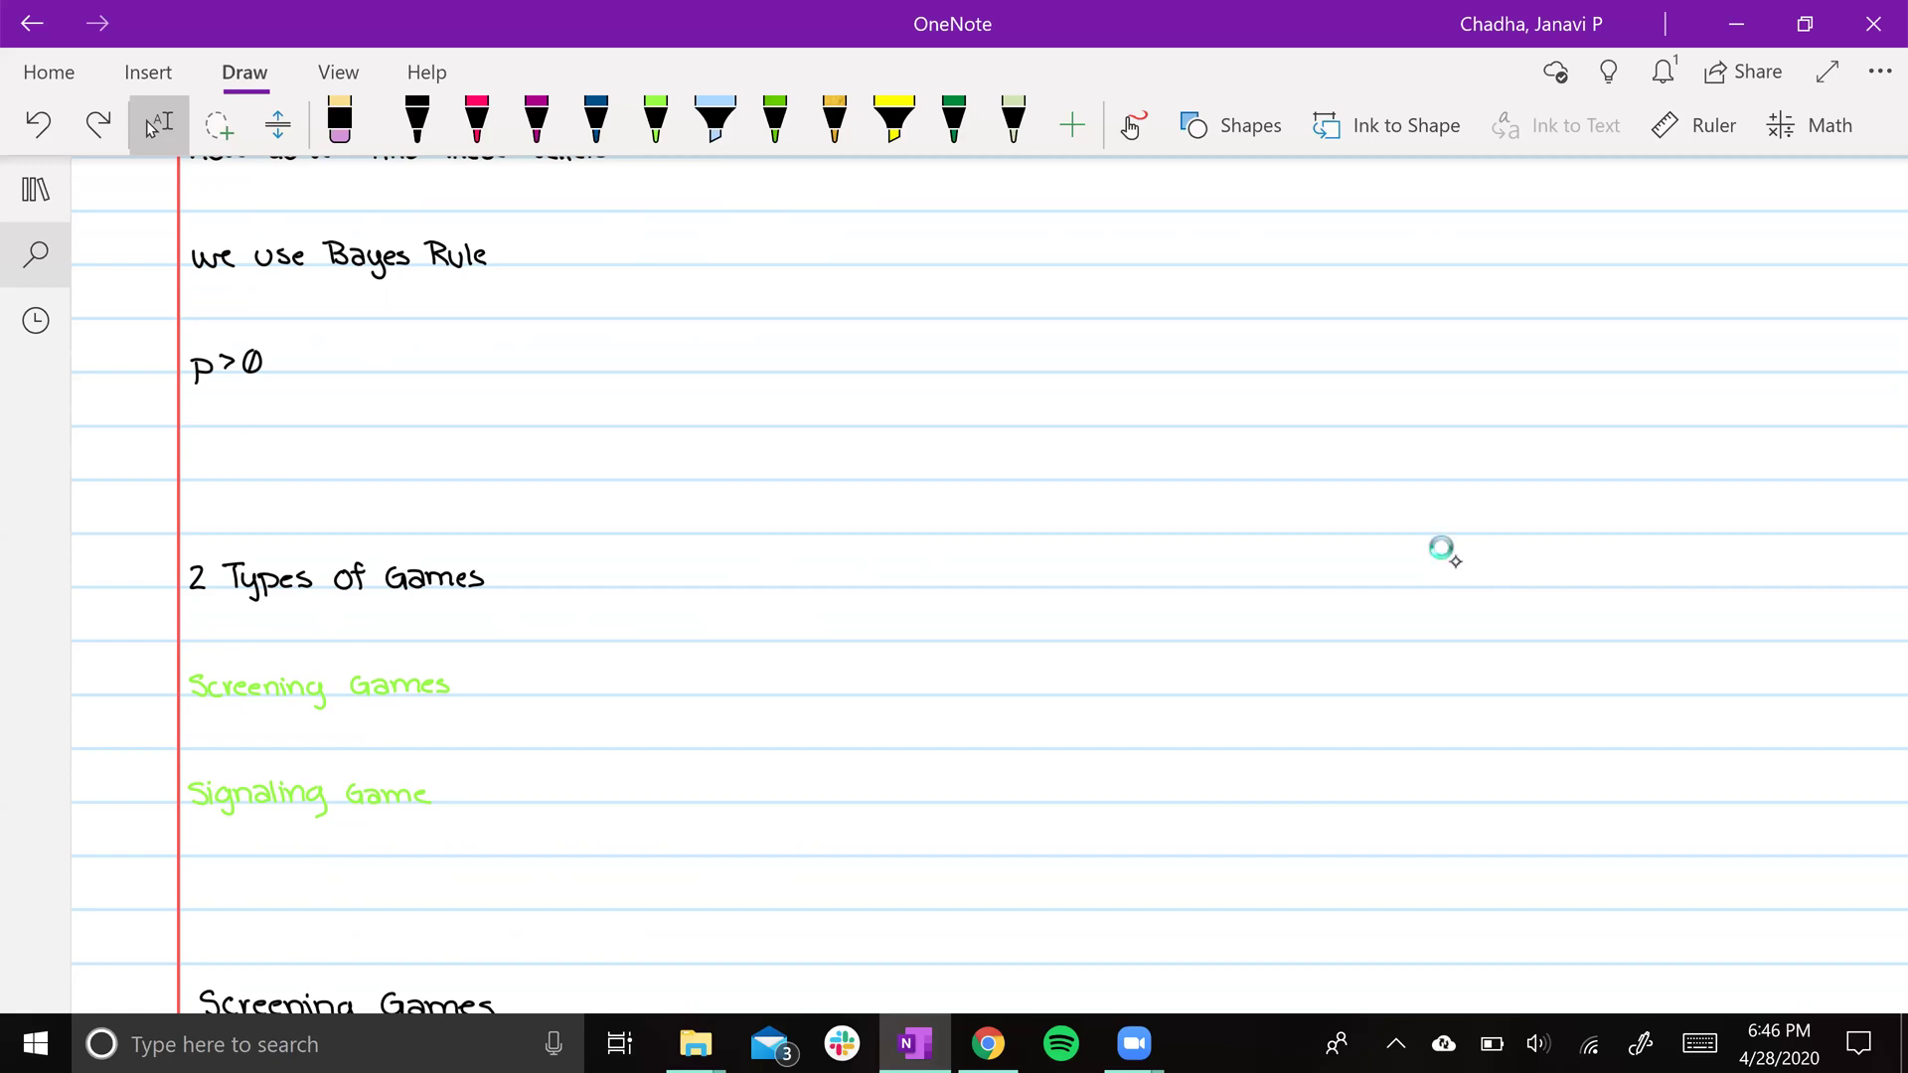
{"action": "scroll", "coordinate": [1441, 549], "scroll_direction": "down", "scroll_amount": 4}
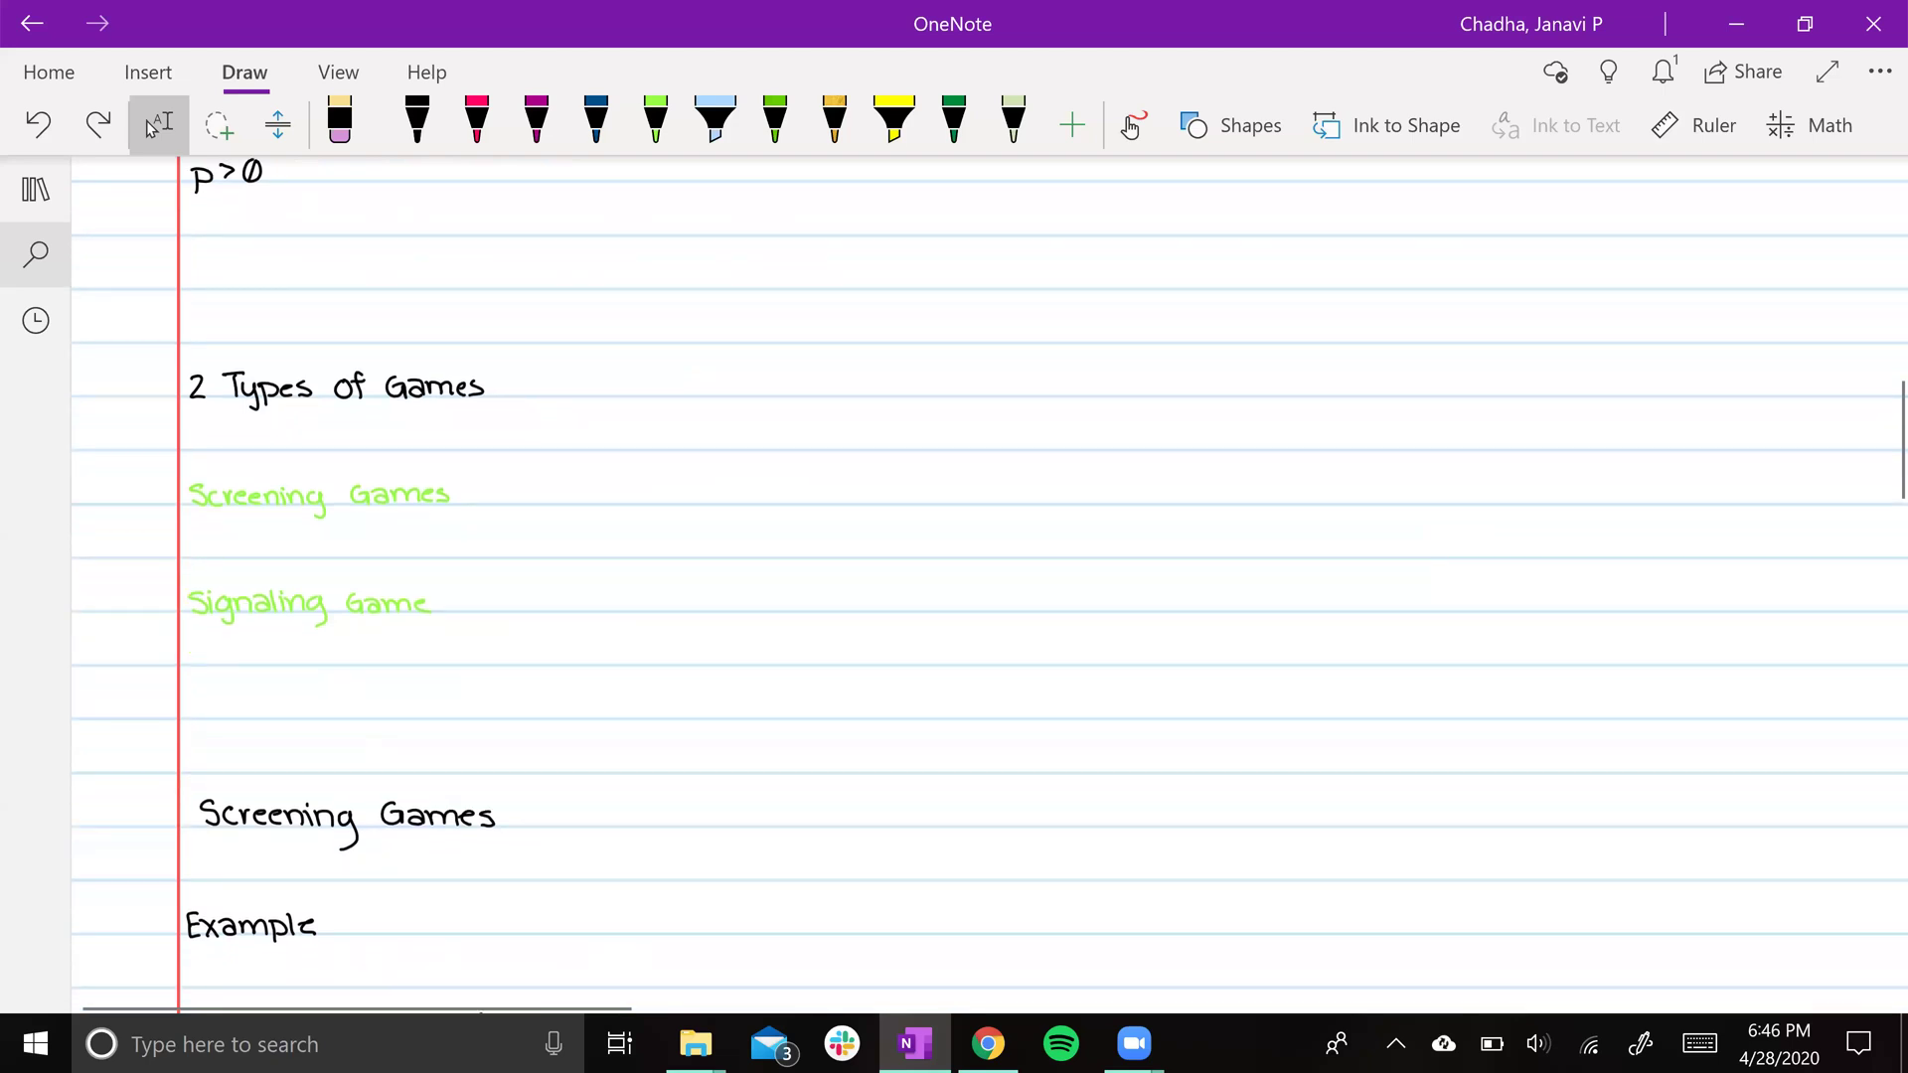
{"action": "scroll", "coordinate": [1441, 550], "scroll_direction": "down", "scroll_amount": 3}
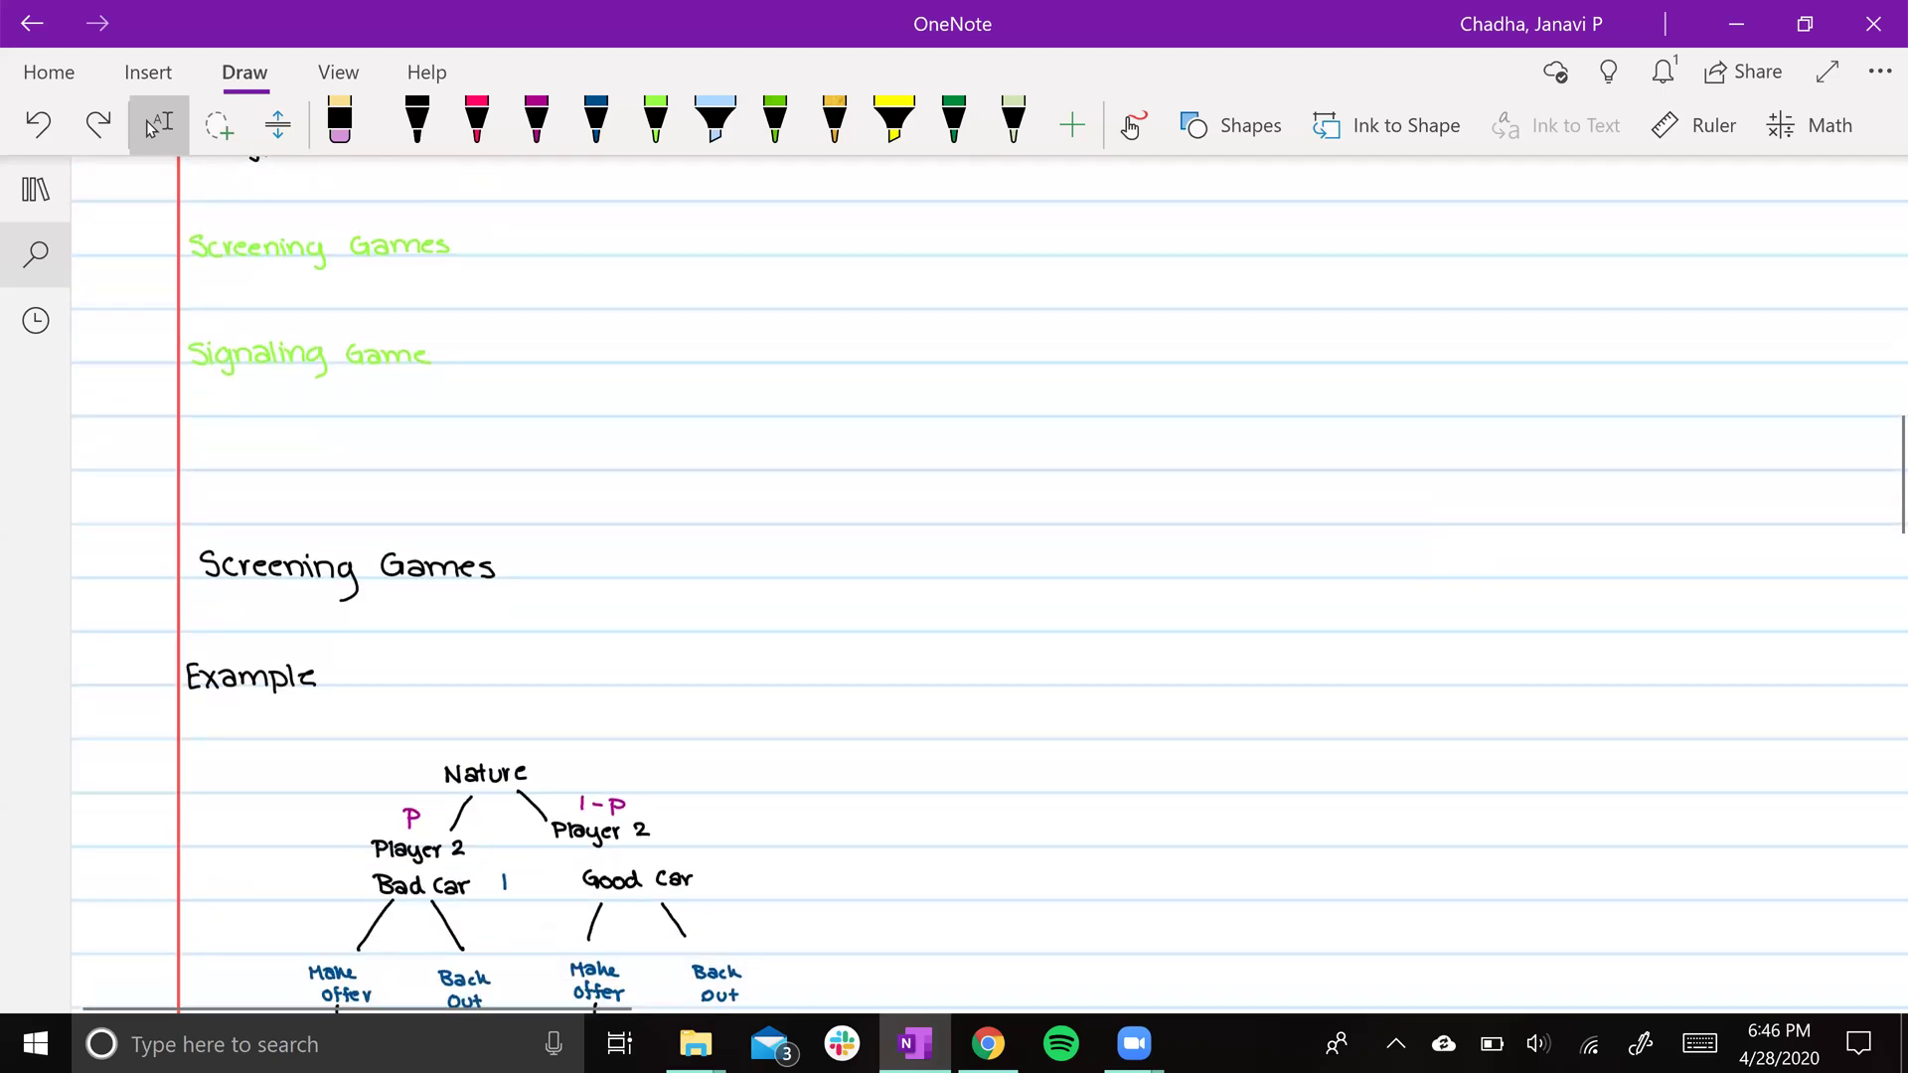
{"action": "scroll", "coordinate": [1441, 549], "scroll_direction": "down", "scroll_amount": 2}
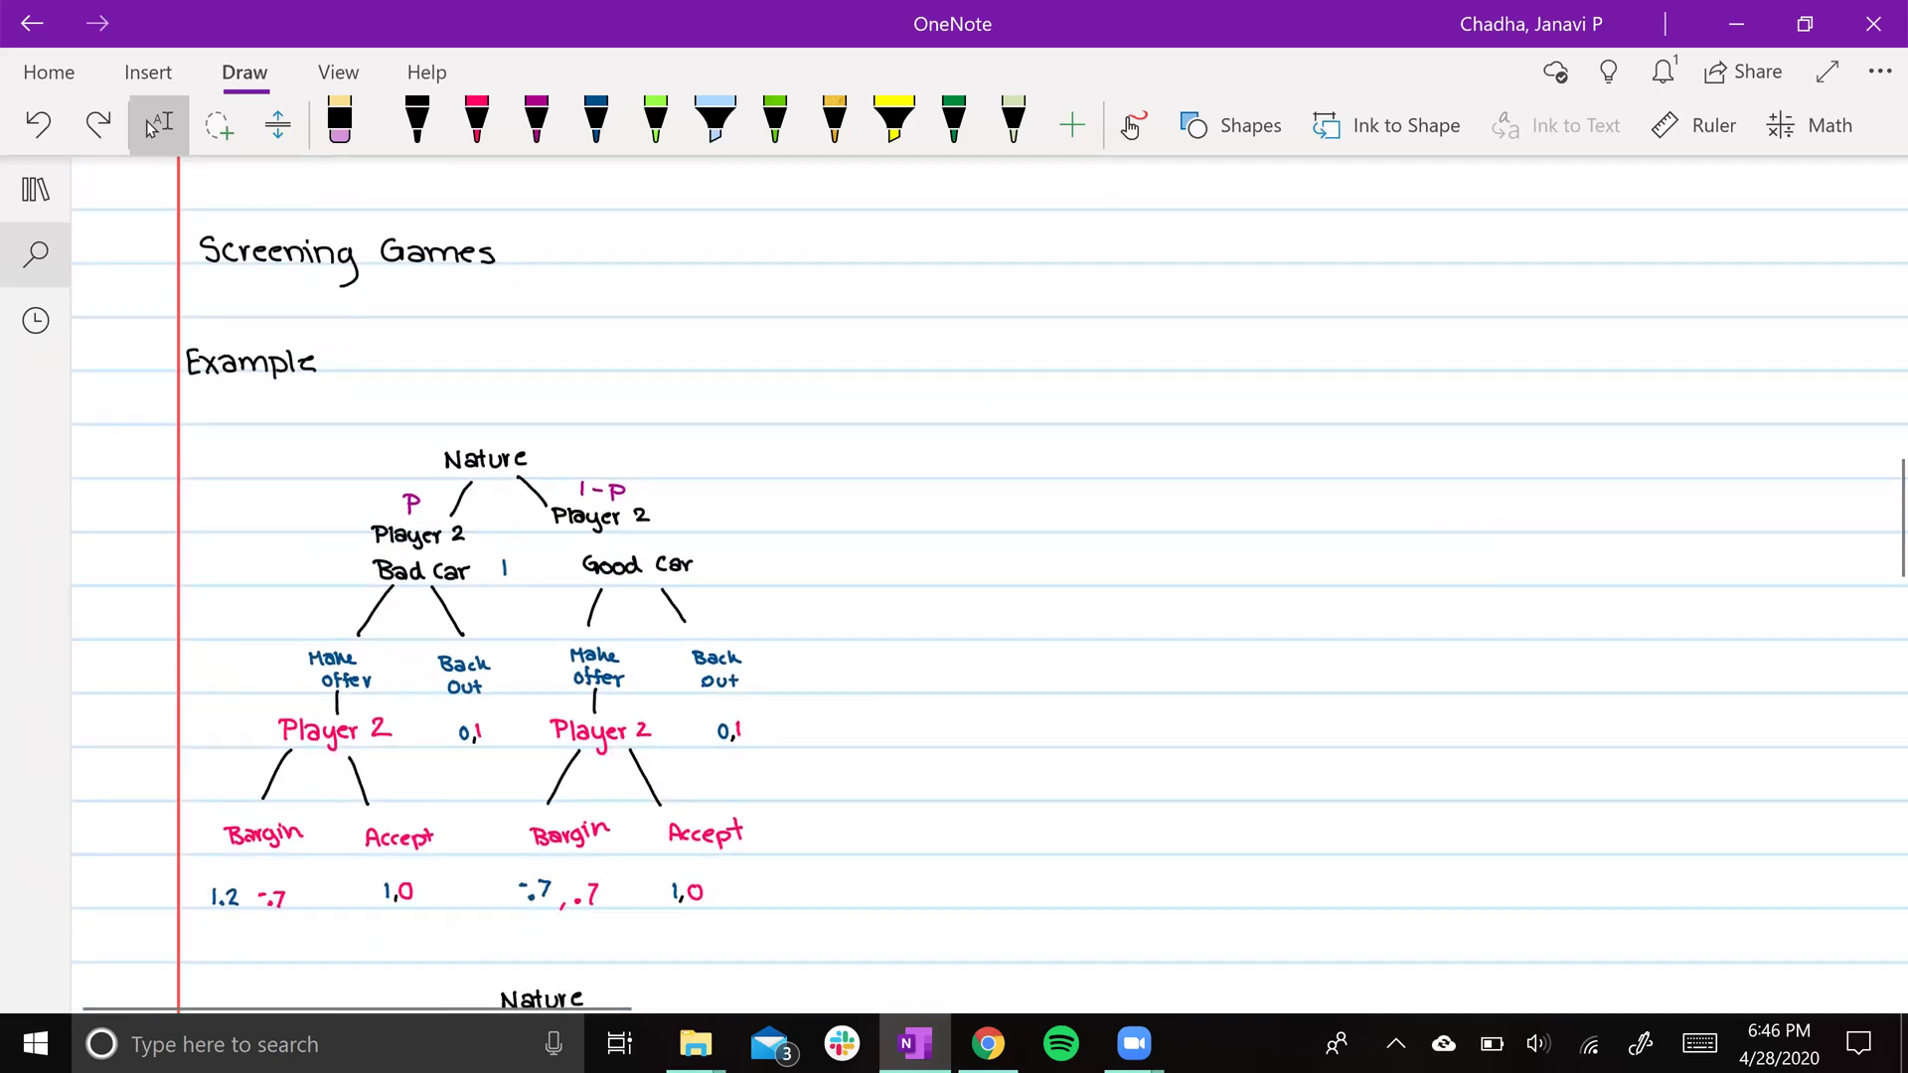
{"action": "scroll", "coordinate": [1441, 549], "scroll_direction": "down", "scroll_amount": 1}
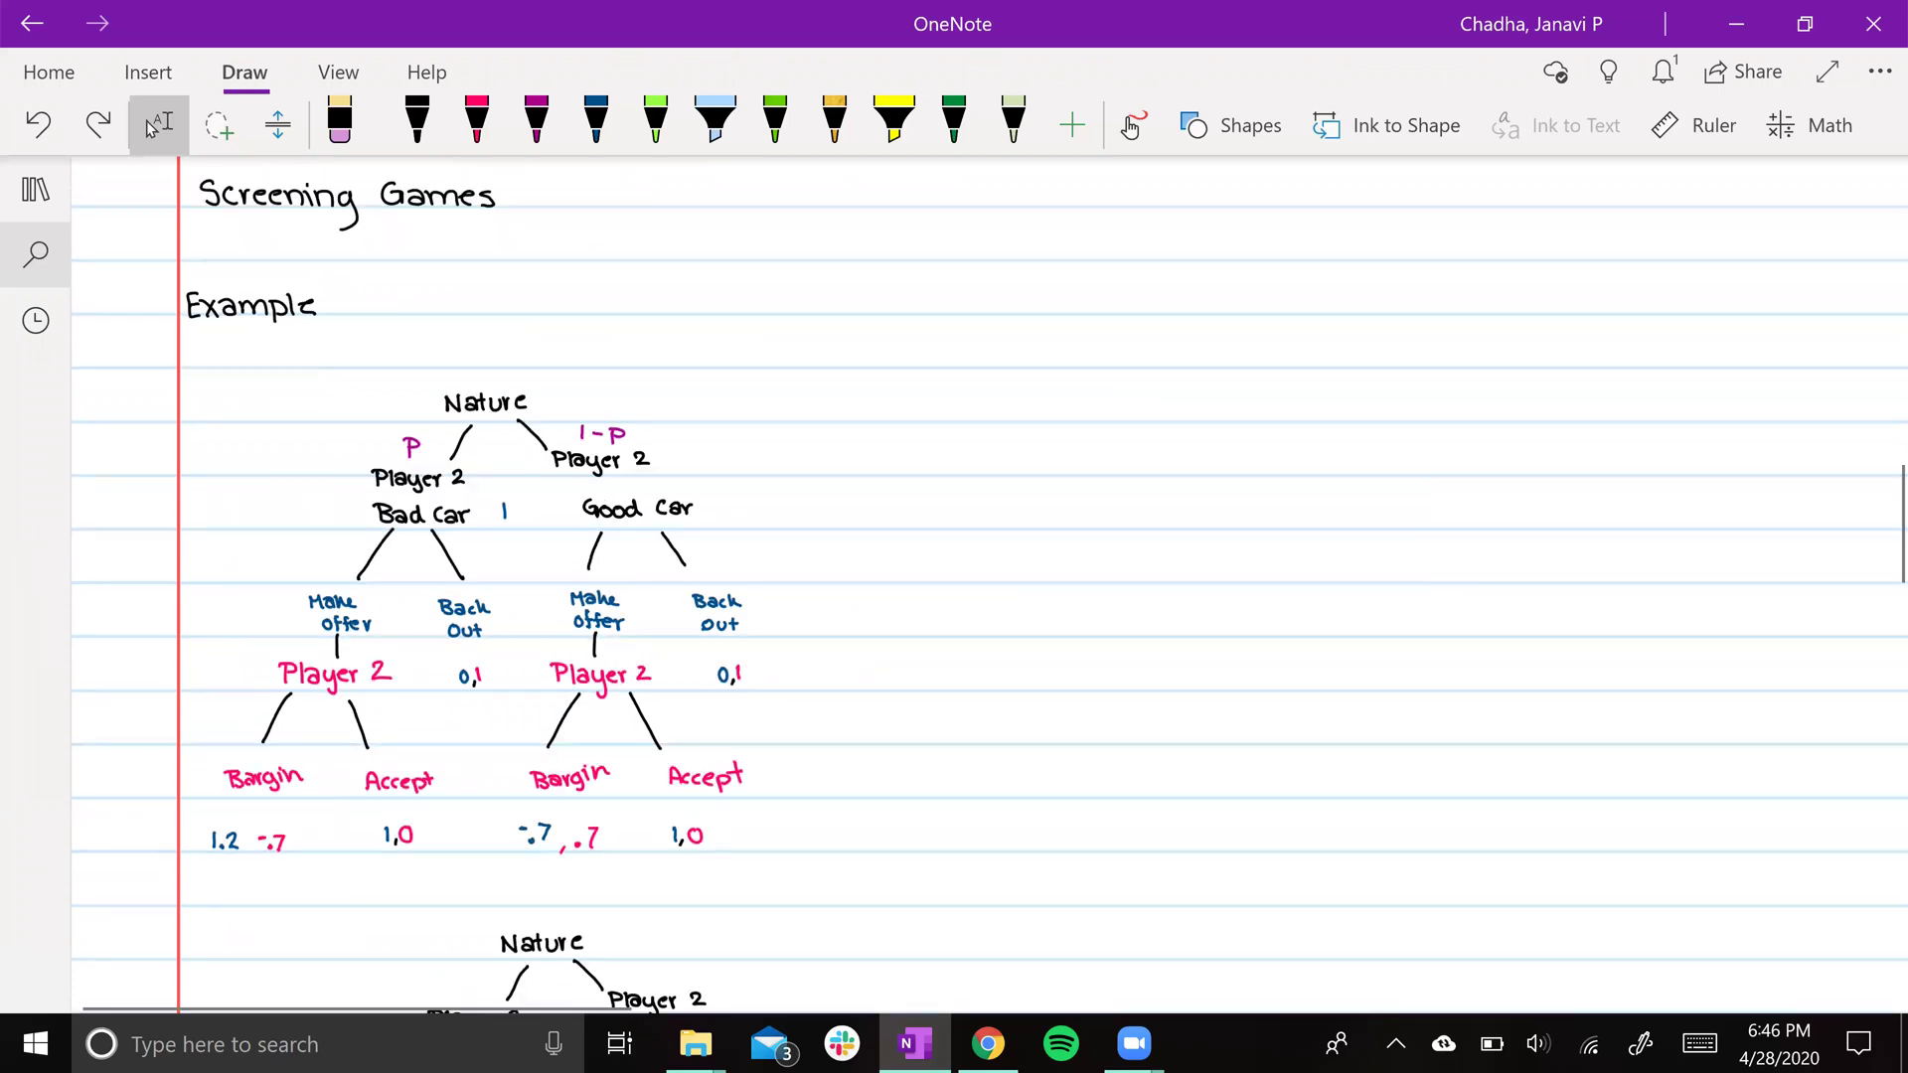
{"action": "scroll", "coordinate": [954, 586], "scroll_direction": "up", "scroll_amount": 1, "text": "ctrl"}
{"action": "scroll", "coordinate": [954, 587], "scroll_direction": "up", "scroll_amount": 1, "text": "ctrl"}
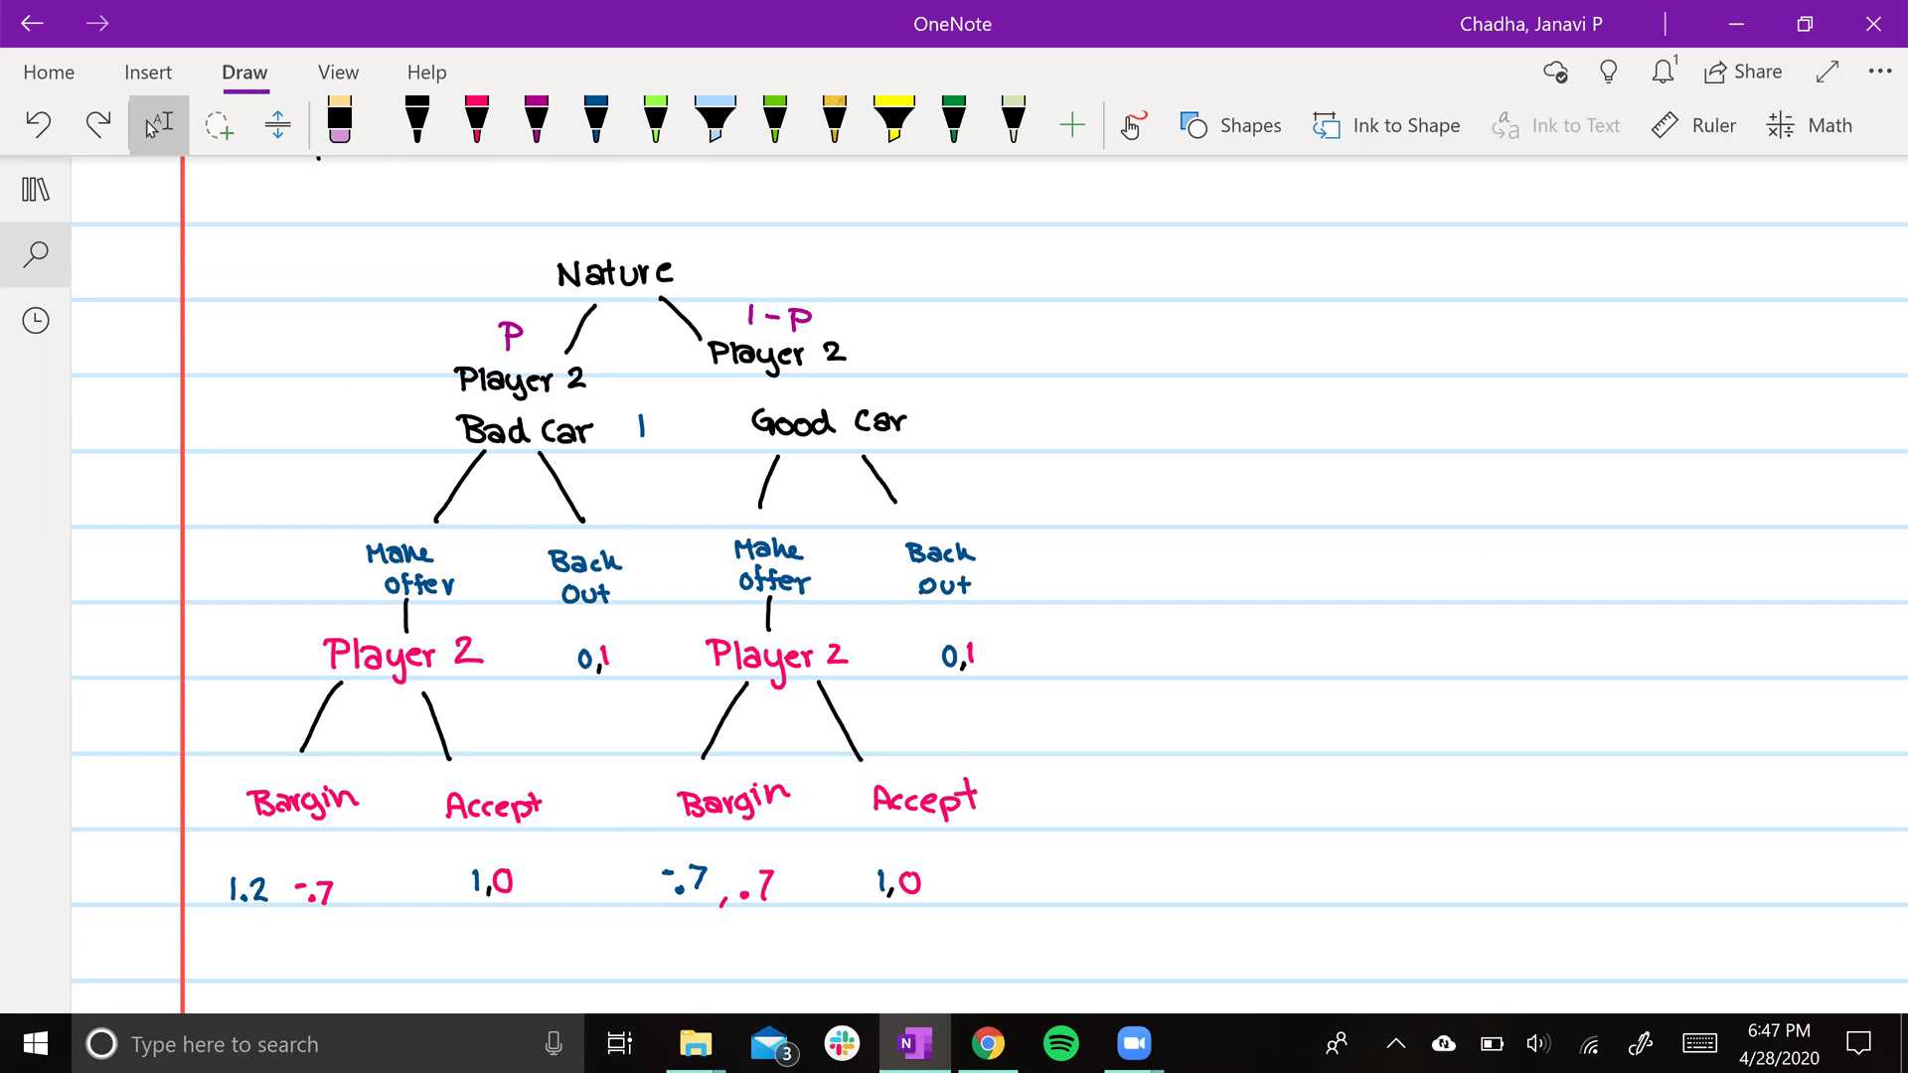
{"action": "scroll", "coordinate": [990, 585], "scroll_direction": "down", "scroll_amount": 4}
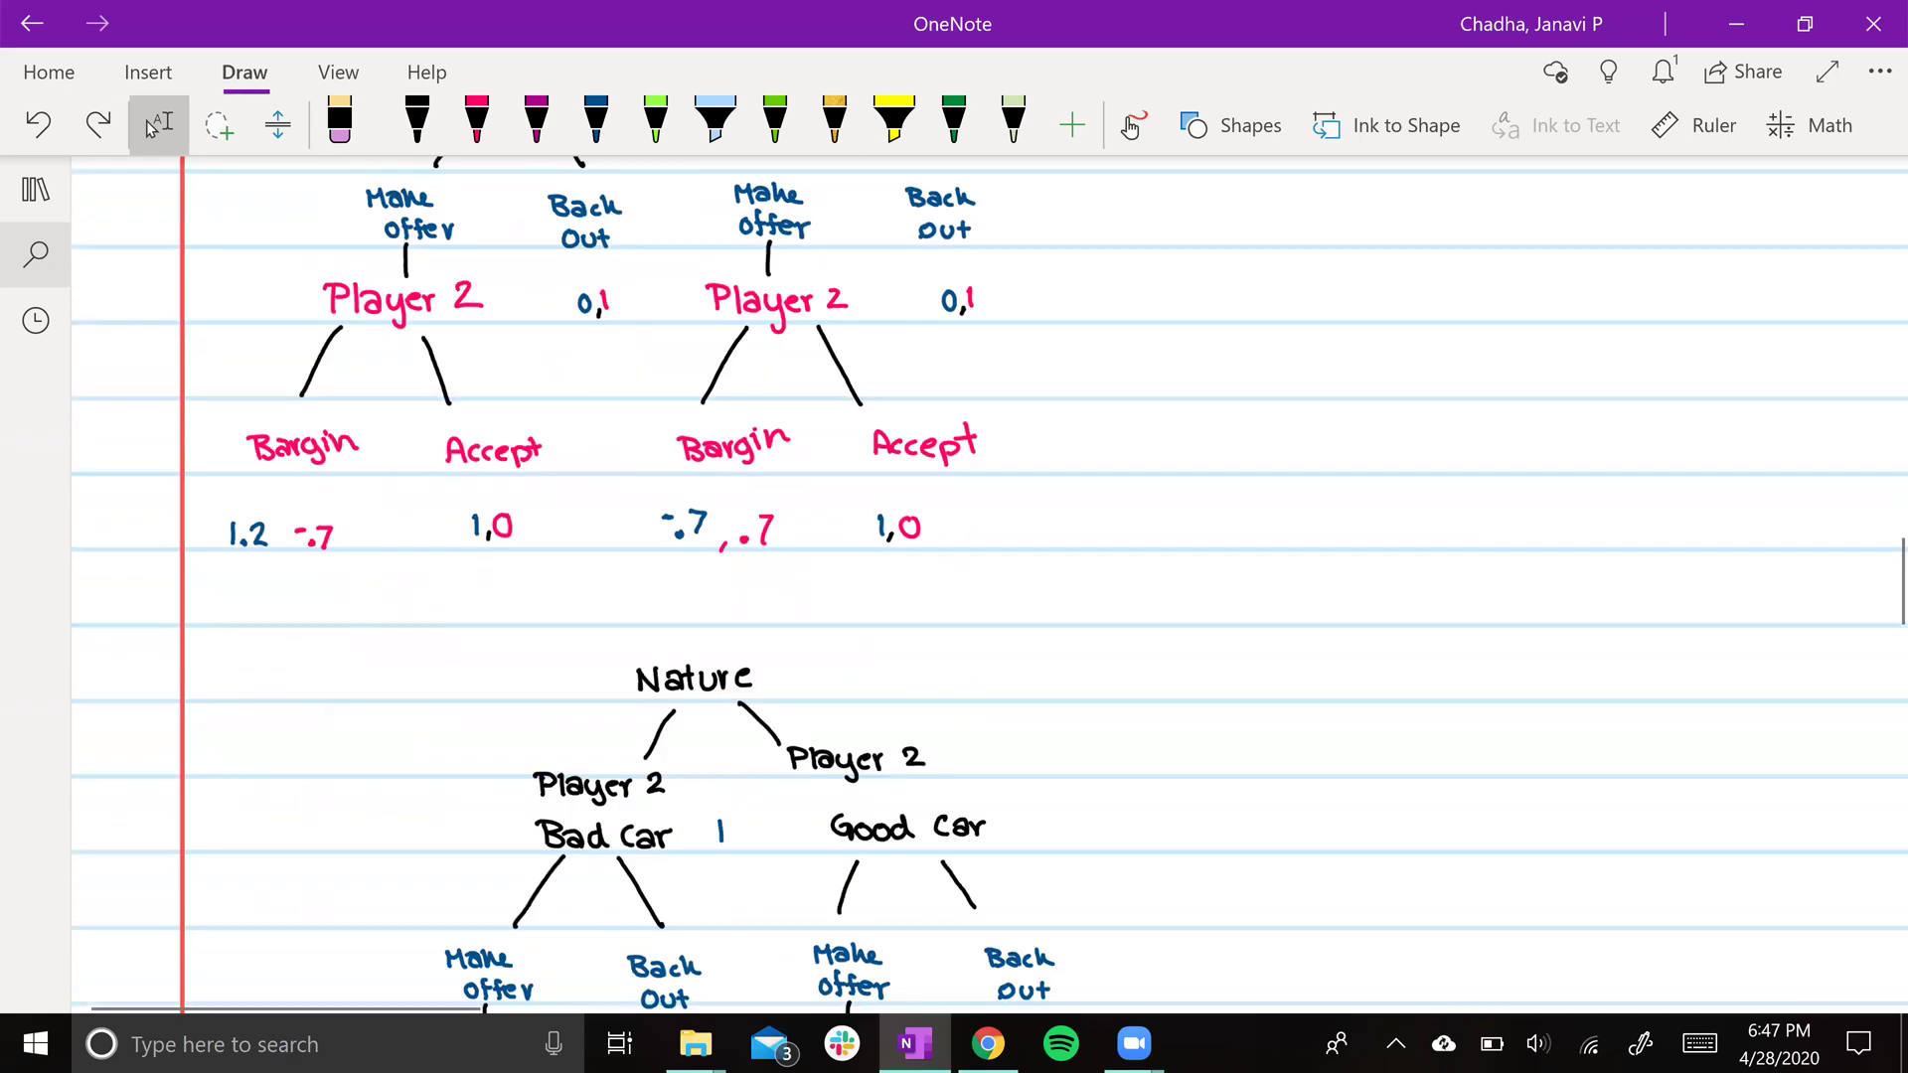
{"action": "scroll", "coordinate": [989, 585], "scroll_direction": "up", "scroll_amount": 1}
{"action": "scroll", "coordinate": [990, 585], "scroll_direction": "up", "scroll_amount": 1}
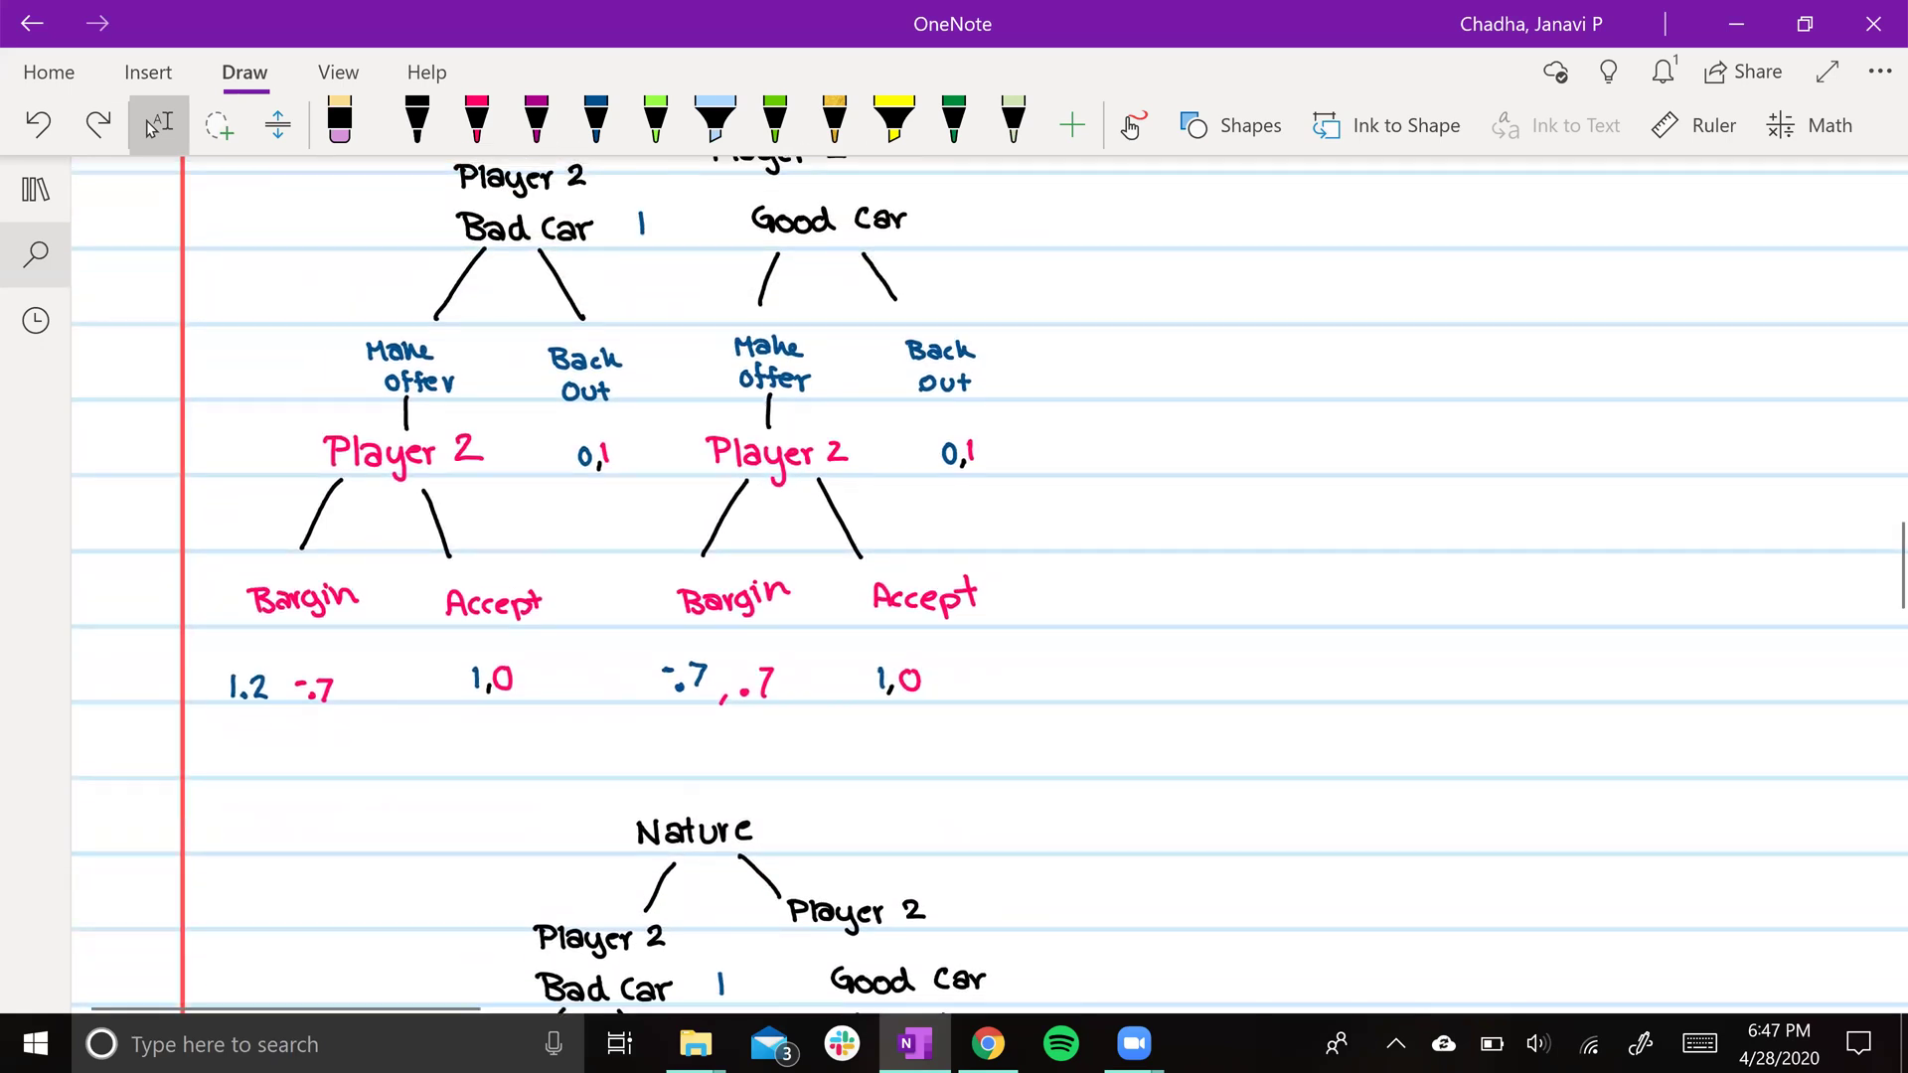
- With the black pen, bracket the left subtree's payoffs and circle its -.7 and 0
{"action": "left_click", "coordinate": [339, 125]}
{"action": "left_click", "coordinate": [418, 124]}
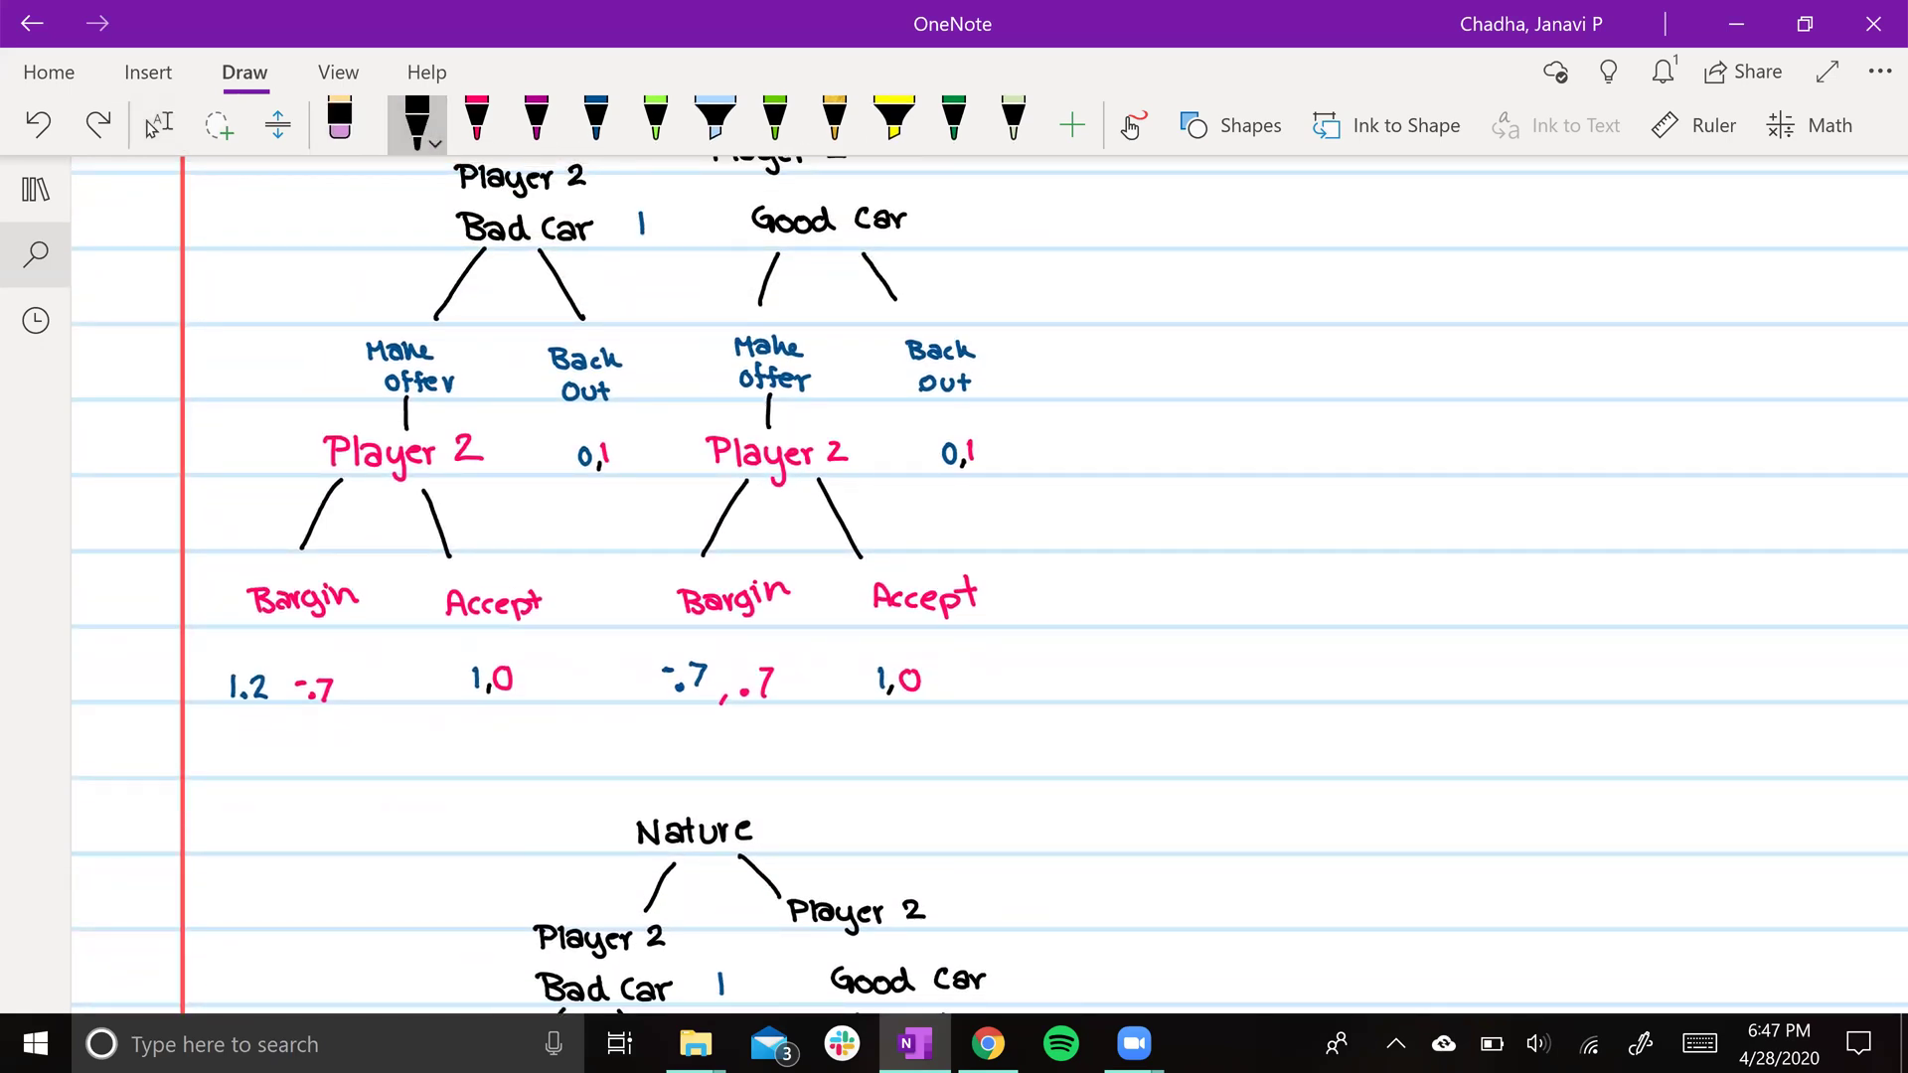
{"action": "left_click_drag", "start_coordinate": [236, 761], "coordinate": [545, 755]}
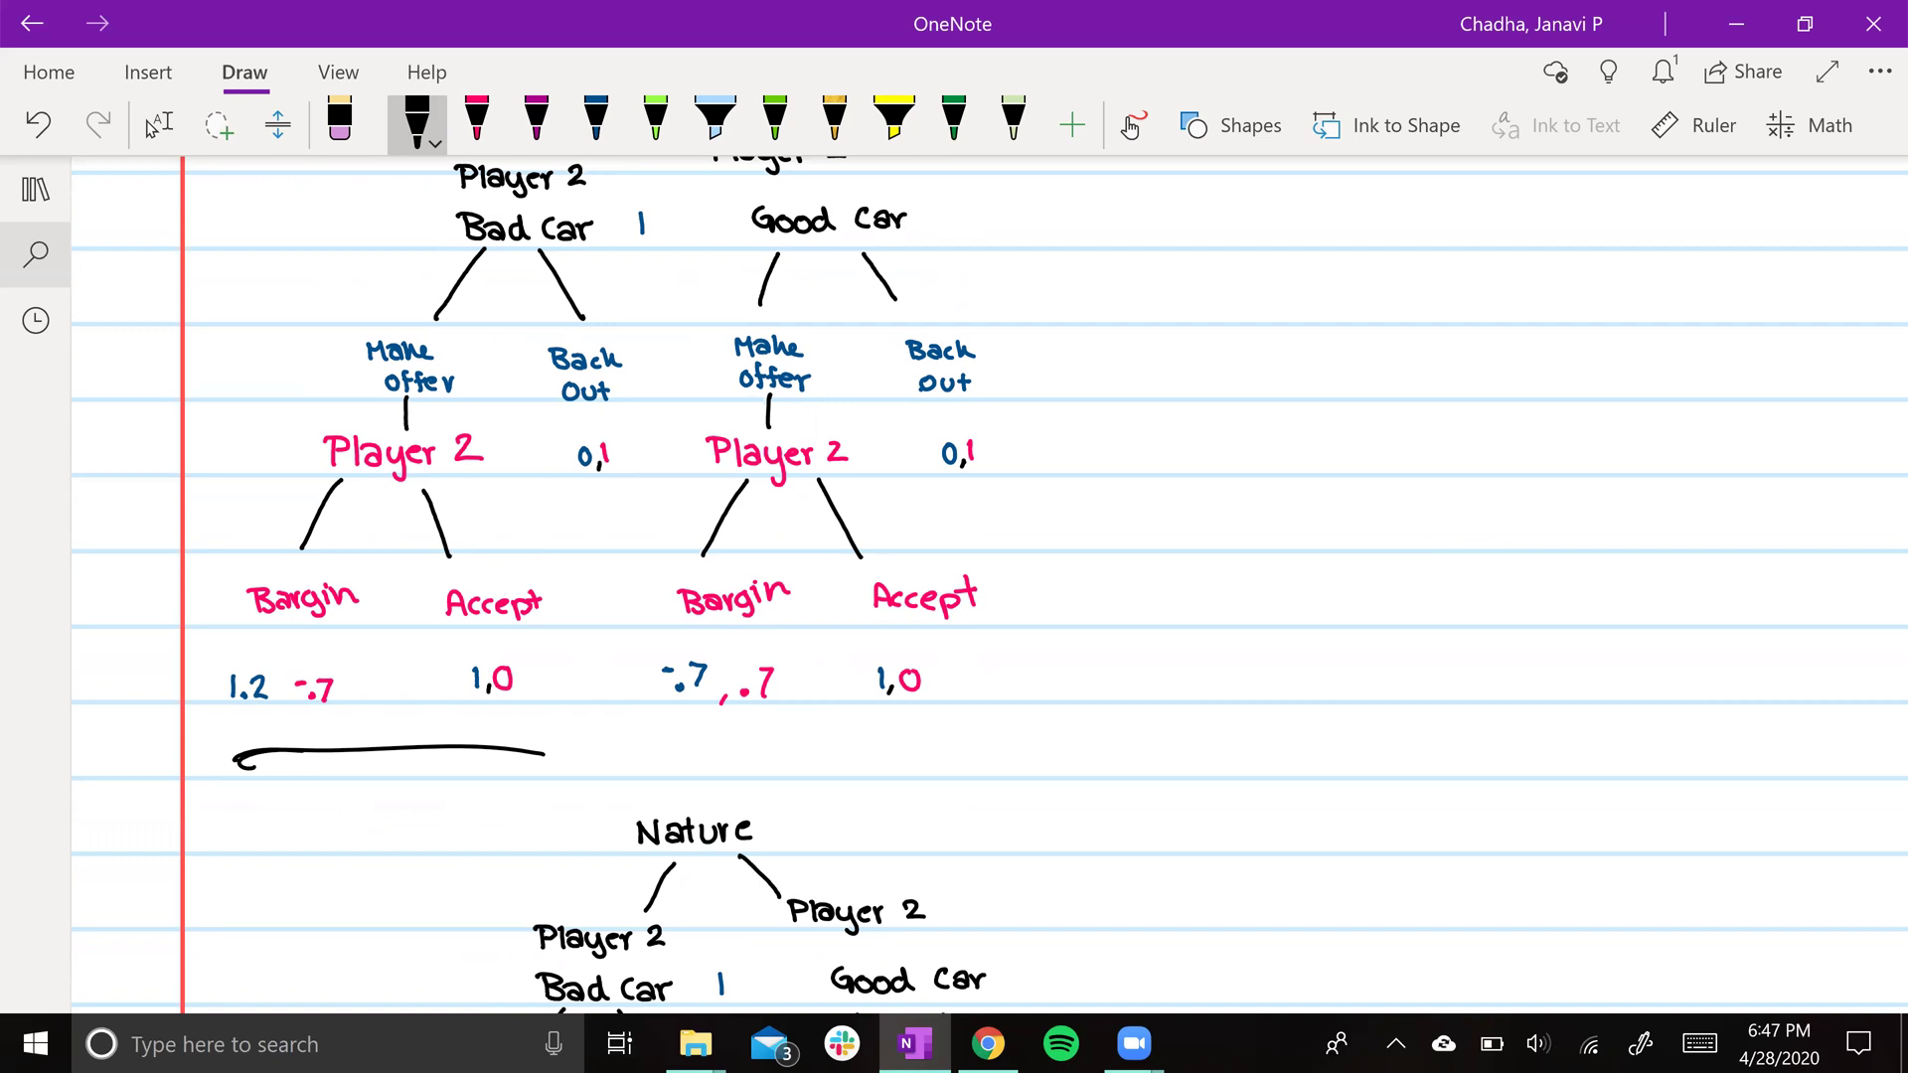
{"action": "mouse_move", "coordinate": [321, 651]}
{"action": "left_mouse_down"}
{"action": "mouse_move", "coordinate": [383, 710]}
{"action": "mouse_move", "coordinate": [328, 654]}
{"action": "left_mouse_up"}
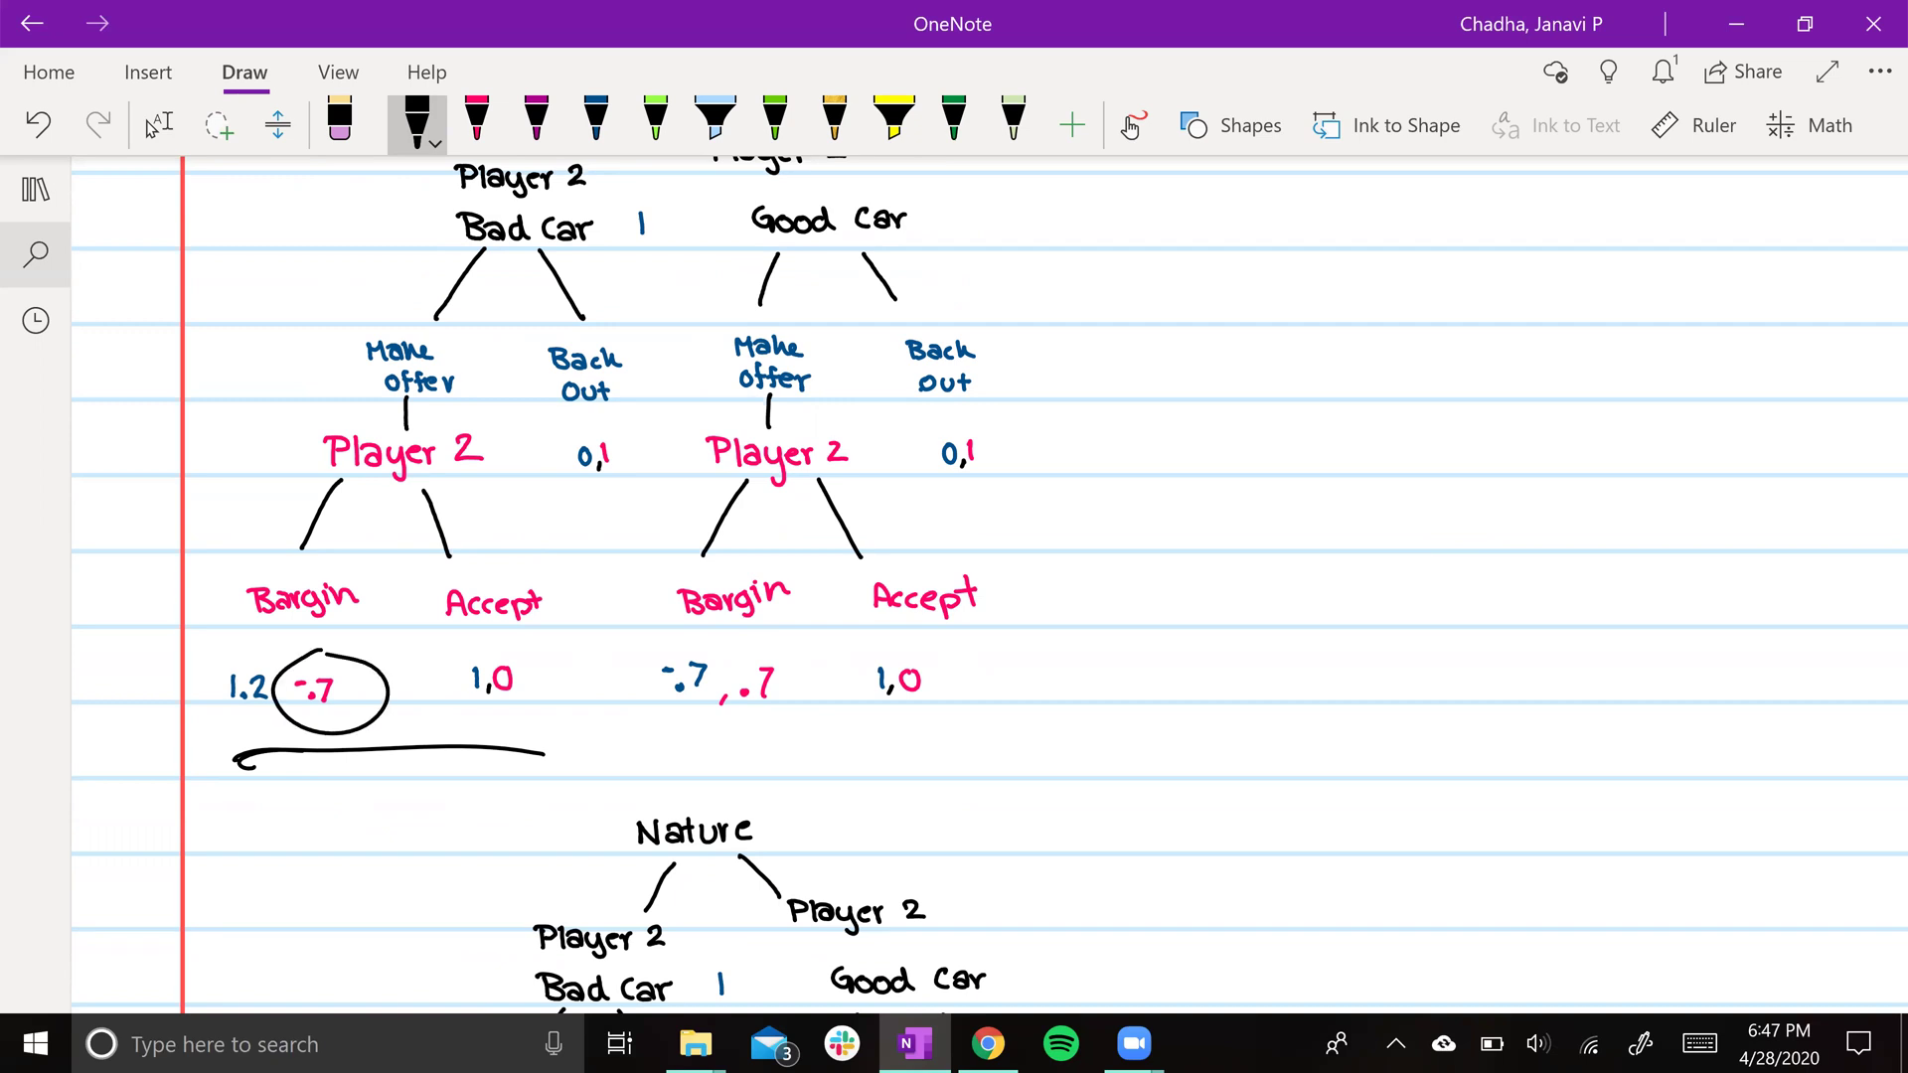
{"action": "left_click_drag", "start_coordinate": [527, 651], "coordinate": [523, 649]}
- Bracket the right subtree's payoffs and circle its .7, undoing the circle around 1,0
{"action": "left_click_drag", "start_coordinate": [940, 753], "coordinate": [641, 790]}
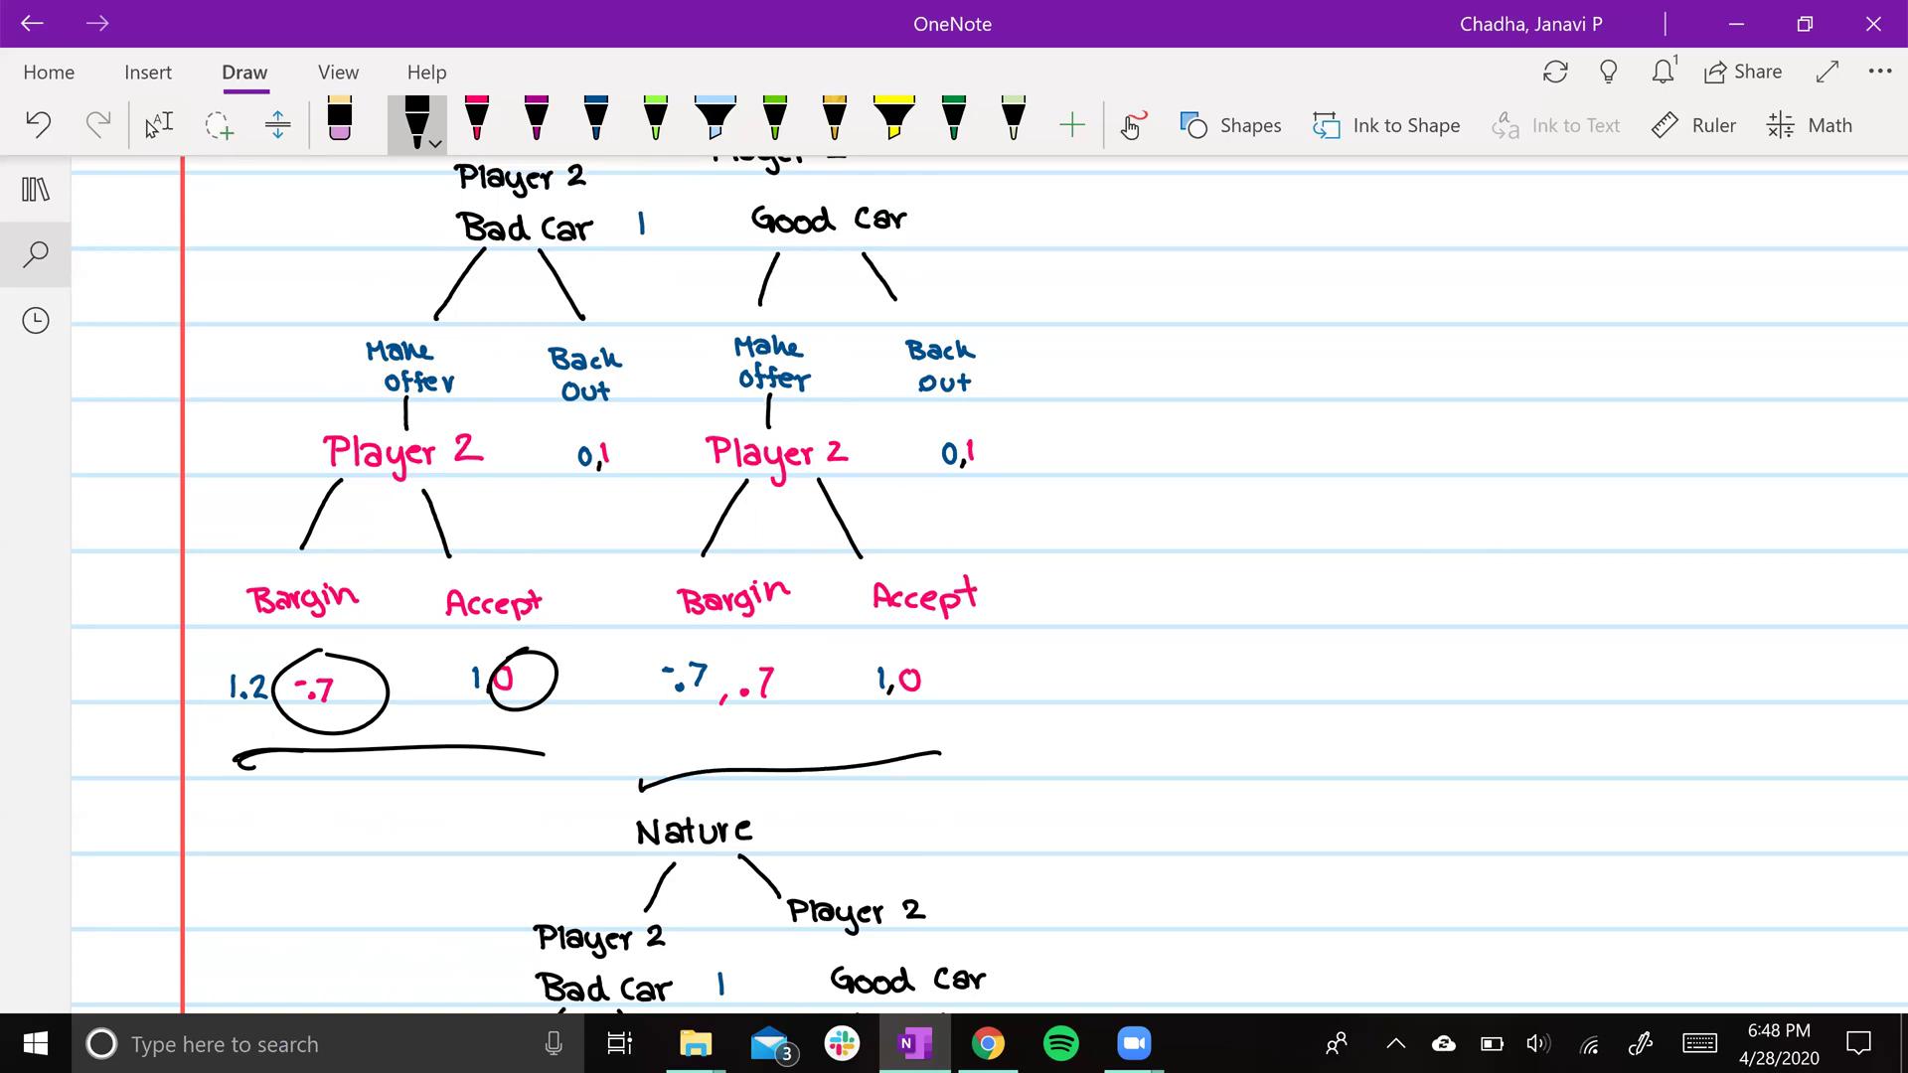
{"action": "mouse_move", "coordinate": [770, 658]}
{"action": "left_mouse_down"}
{"action": "mouse_move", "coordinate": [813, 701]}
{"action": "mouse_move", "coordinate": [785, 659]}
{"action": "left_mouse_up"}
{"action": "left_click_drag", "start_coordinate": [940, 648], "coordinate": [906, 664]}
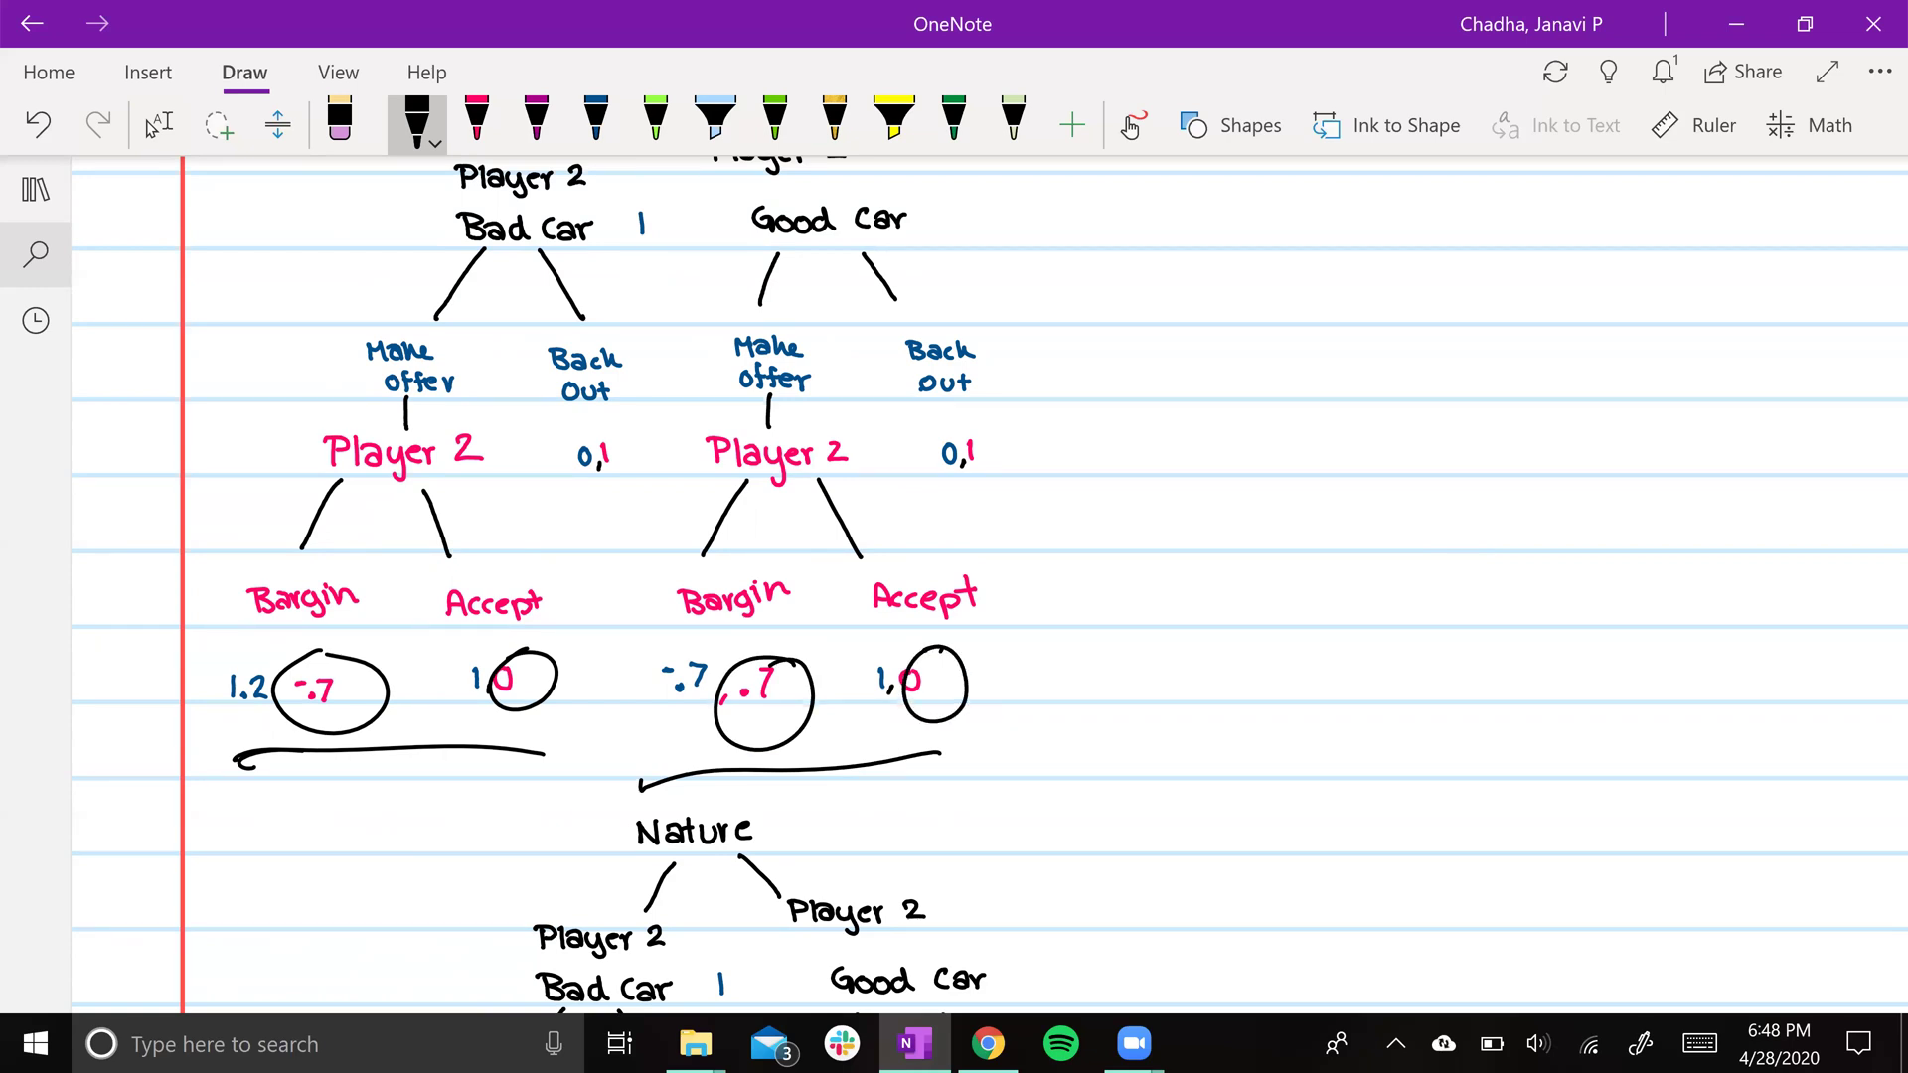
{"action": "key", "text": "ctrl+z"}
- Restore the circle around the right 1,0 payoff and move down to the reduced tree with the black pen
{"action": "key", "text": "ctrl+y"}
{"action": "scroll", "coordinate": [954, 586], "scroll_direction": "down", "scroll_amount": 5}
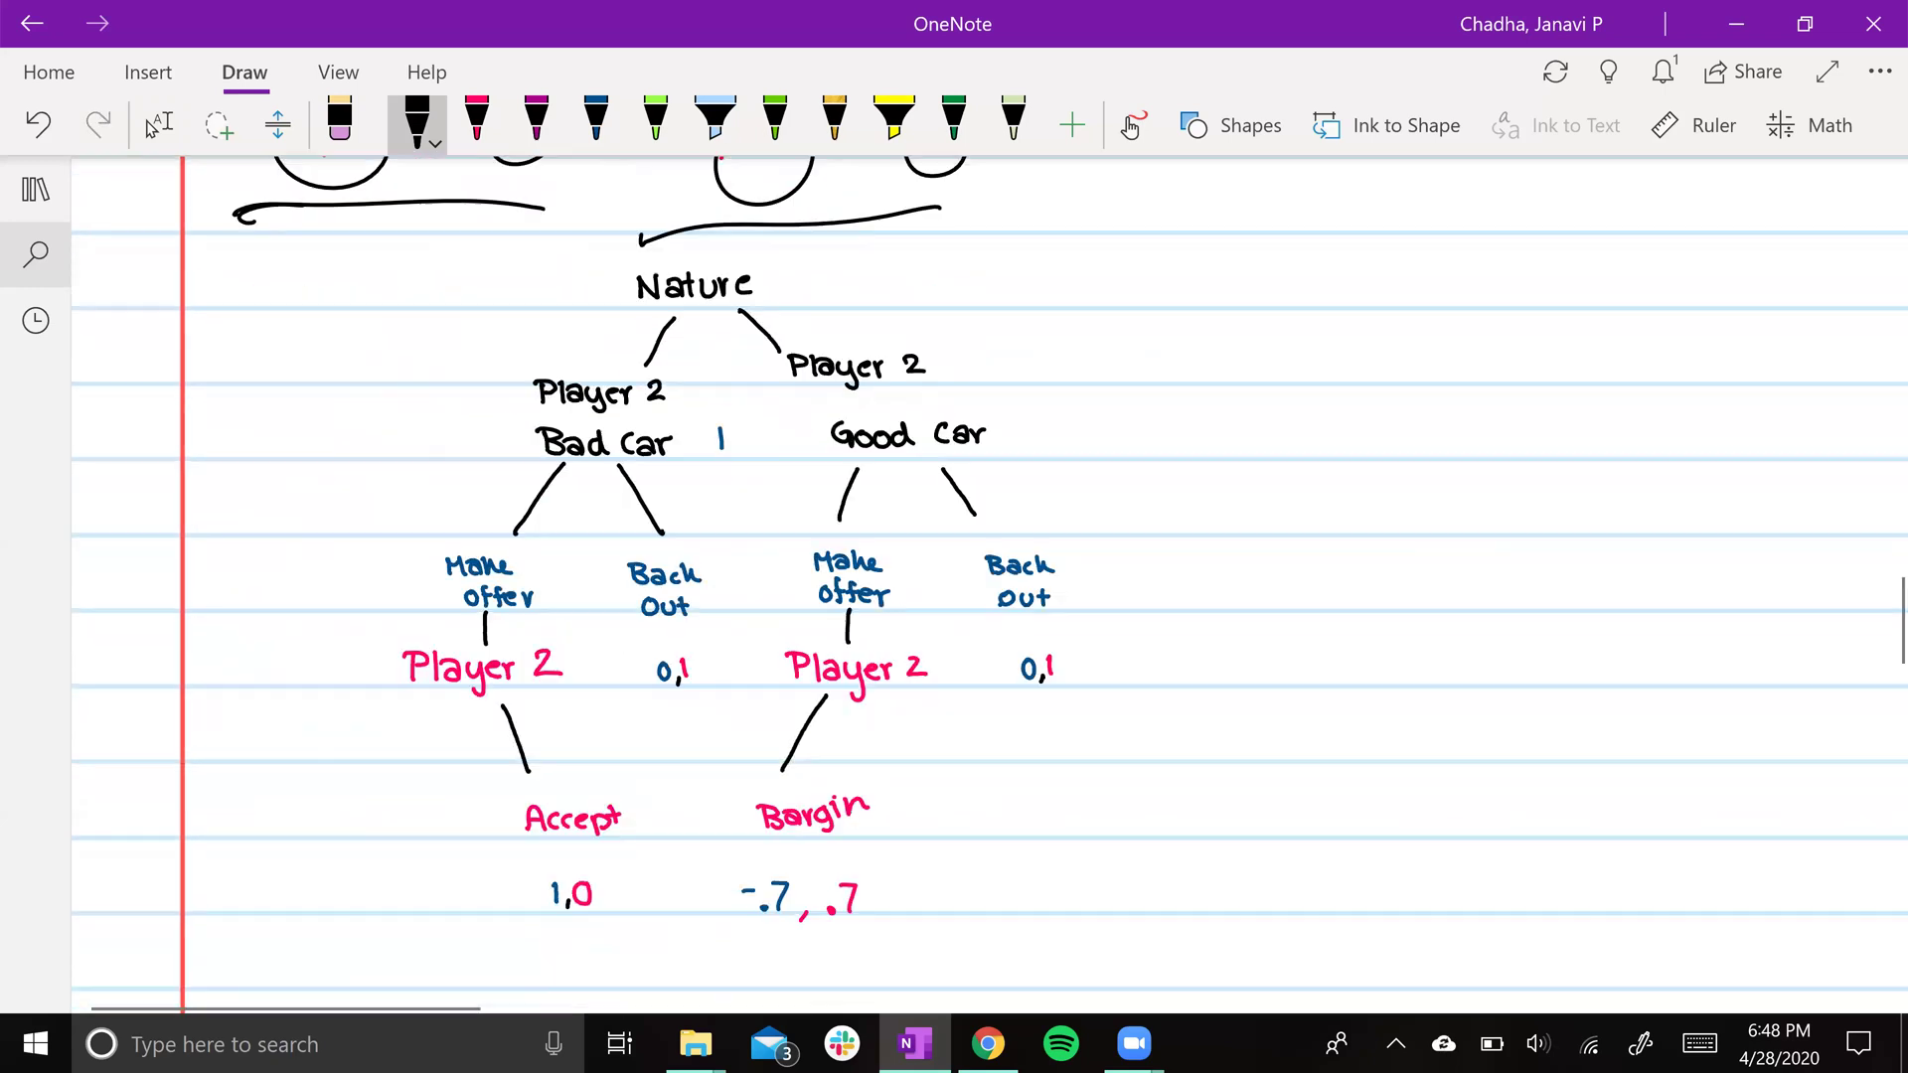
{"action": "left_click", "coordinate": [154, 125]}
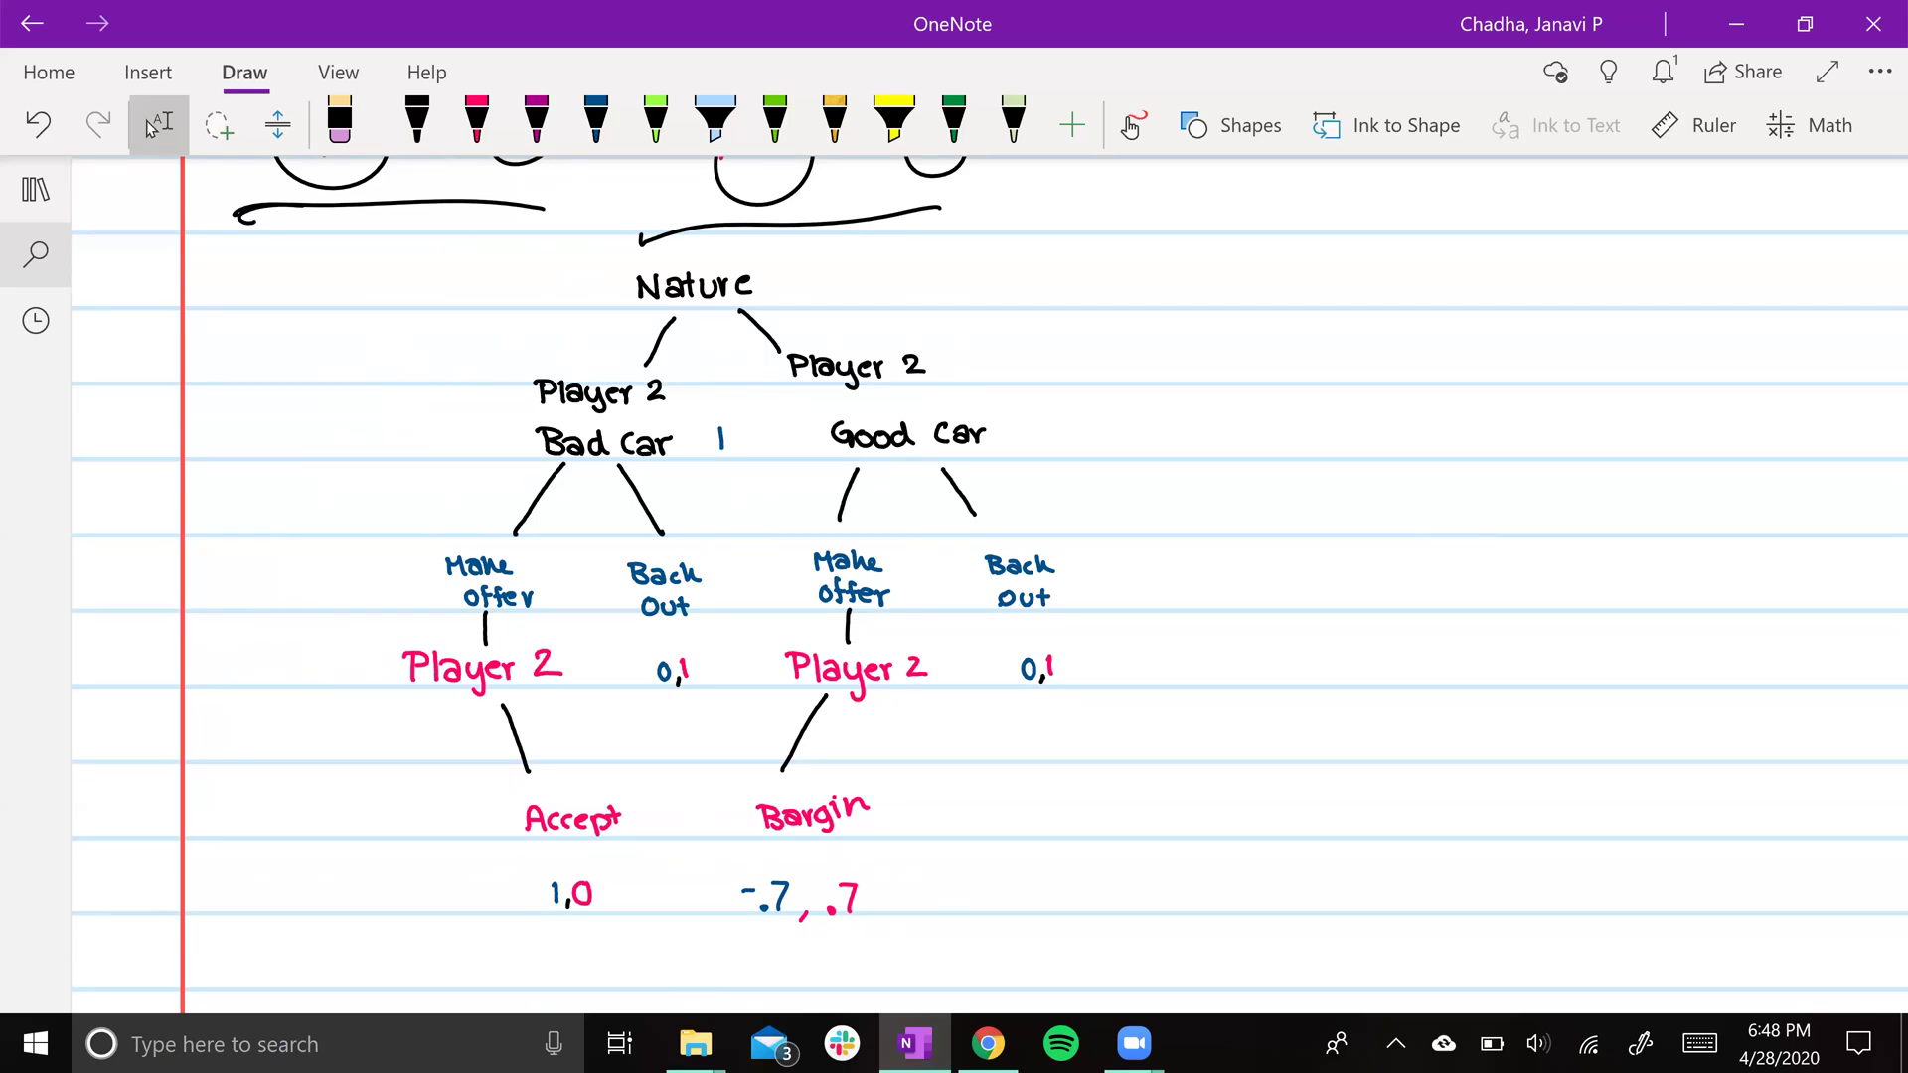
{"action": "left_click", "coordinate": [417, 119]}
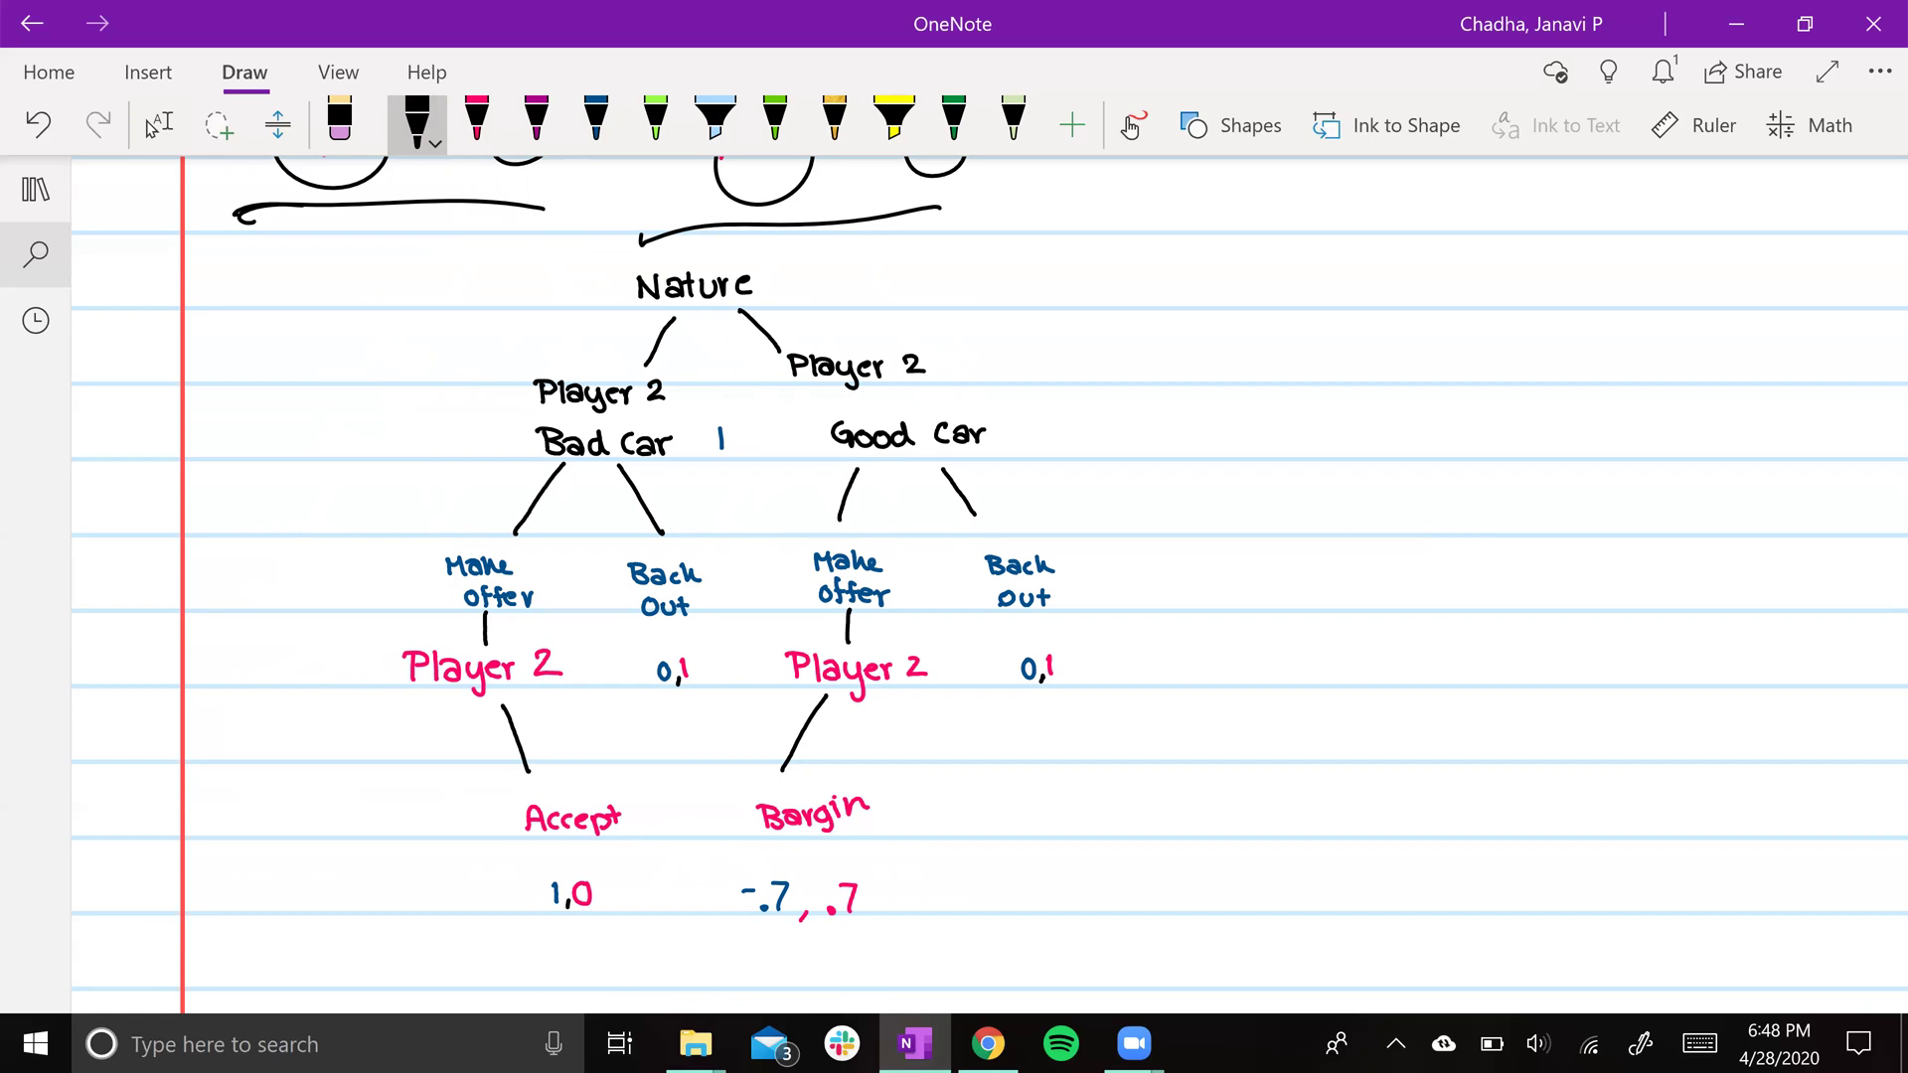
{"action": "scroll", "coordinate": [990, 585], "scroll_direction": "down", "scroll_amount": 3}
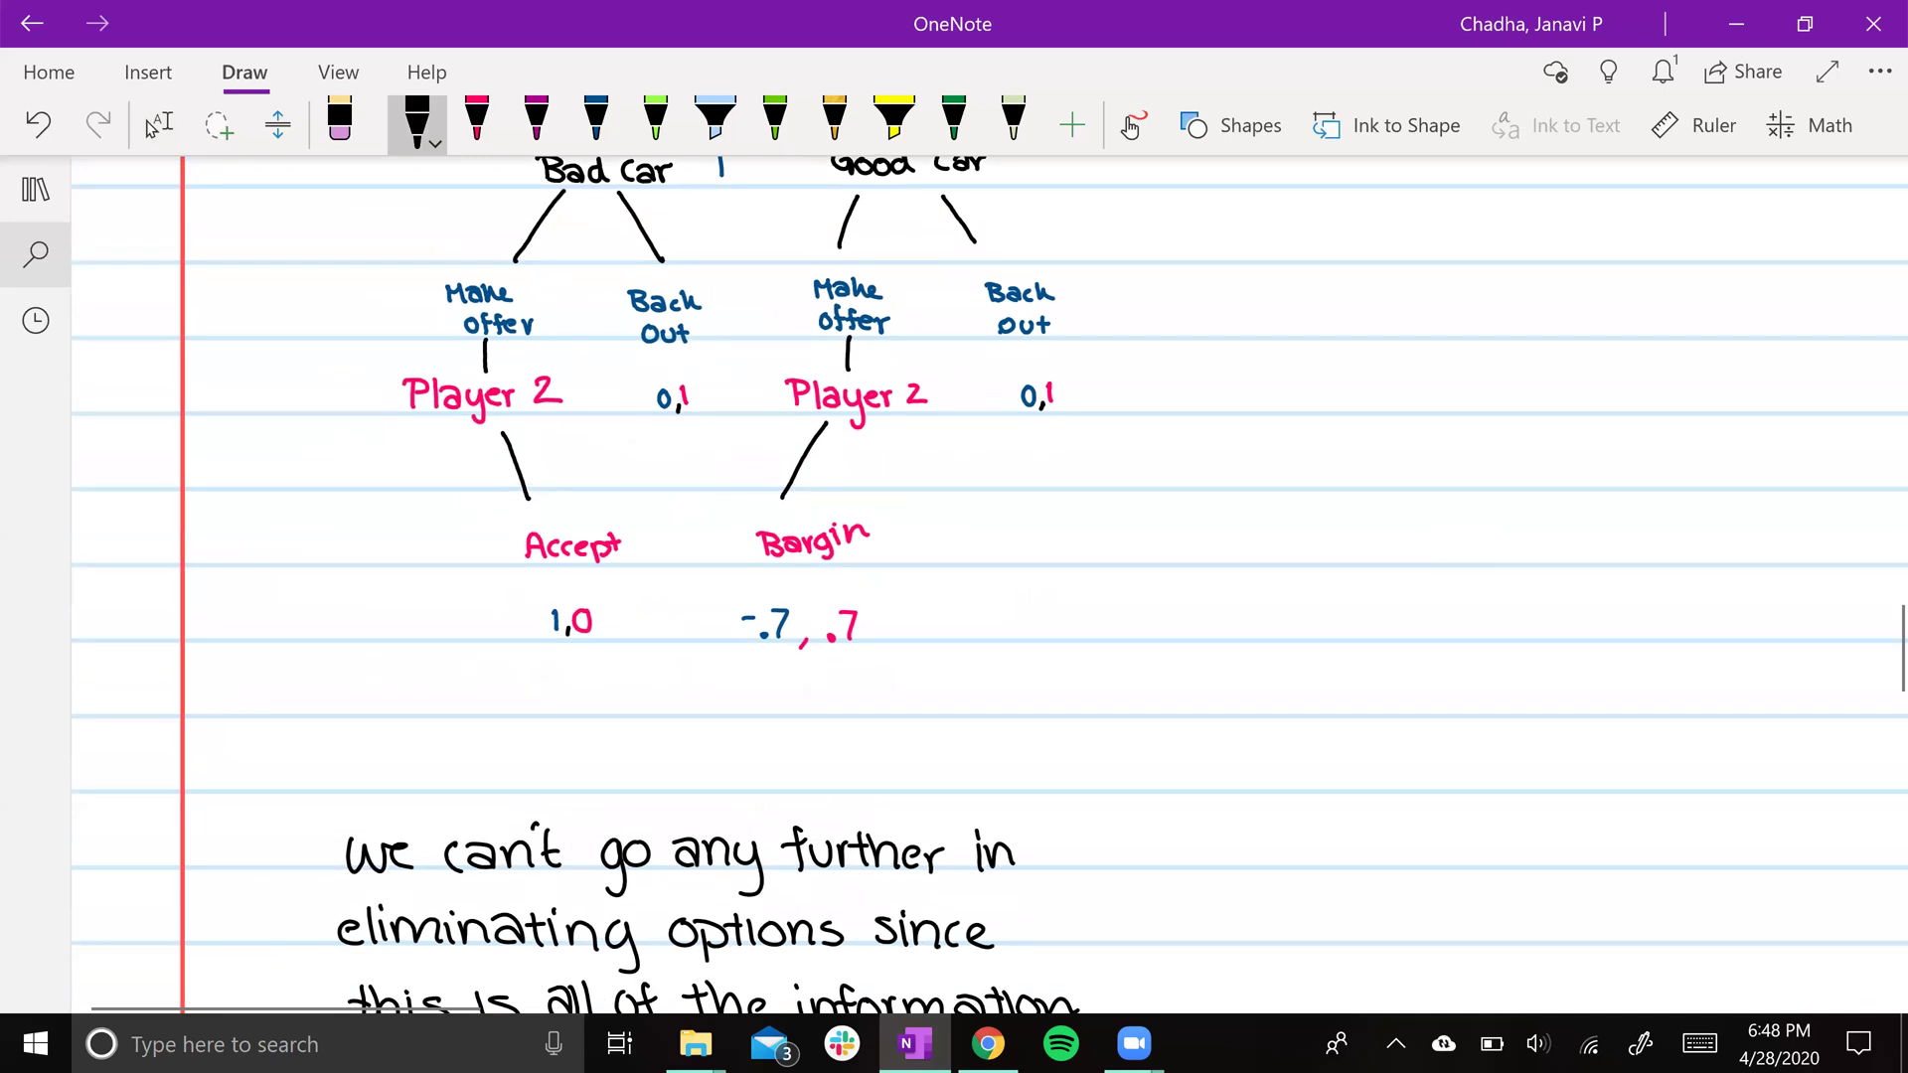
- With the selection tool, scroll to the Make Offer (1.7p−.7) vs Back Out (0) utilities and p > .412
{"action": "scroll", "coordinate": [989, 585], "scroll_direction": "down", "scroll_amount": 2}
{"action": "left_click", "coordinate": [159, 124]}
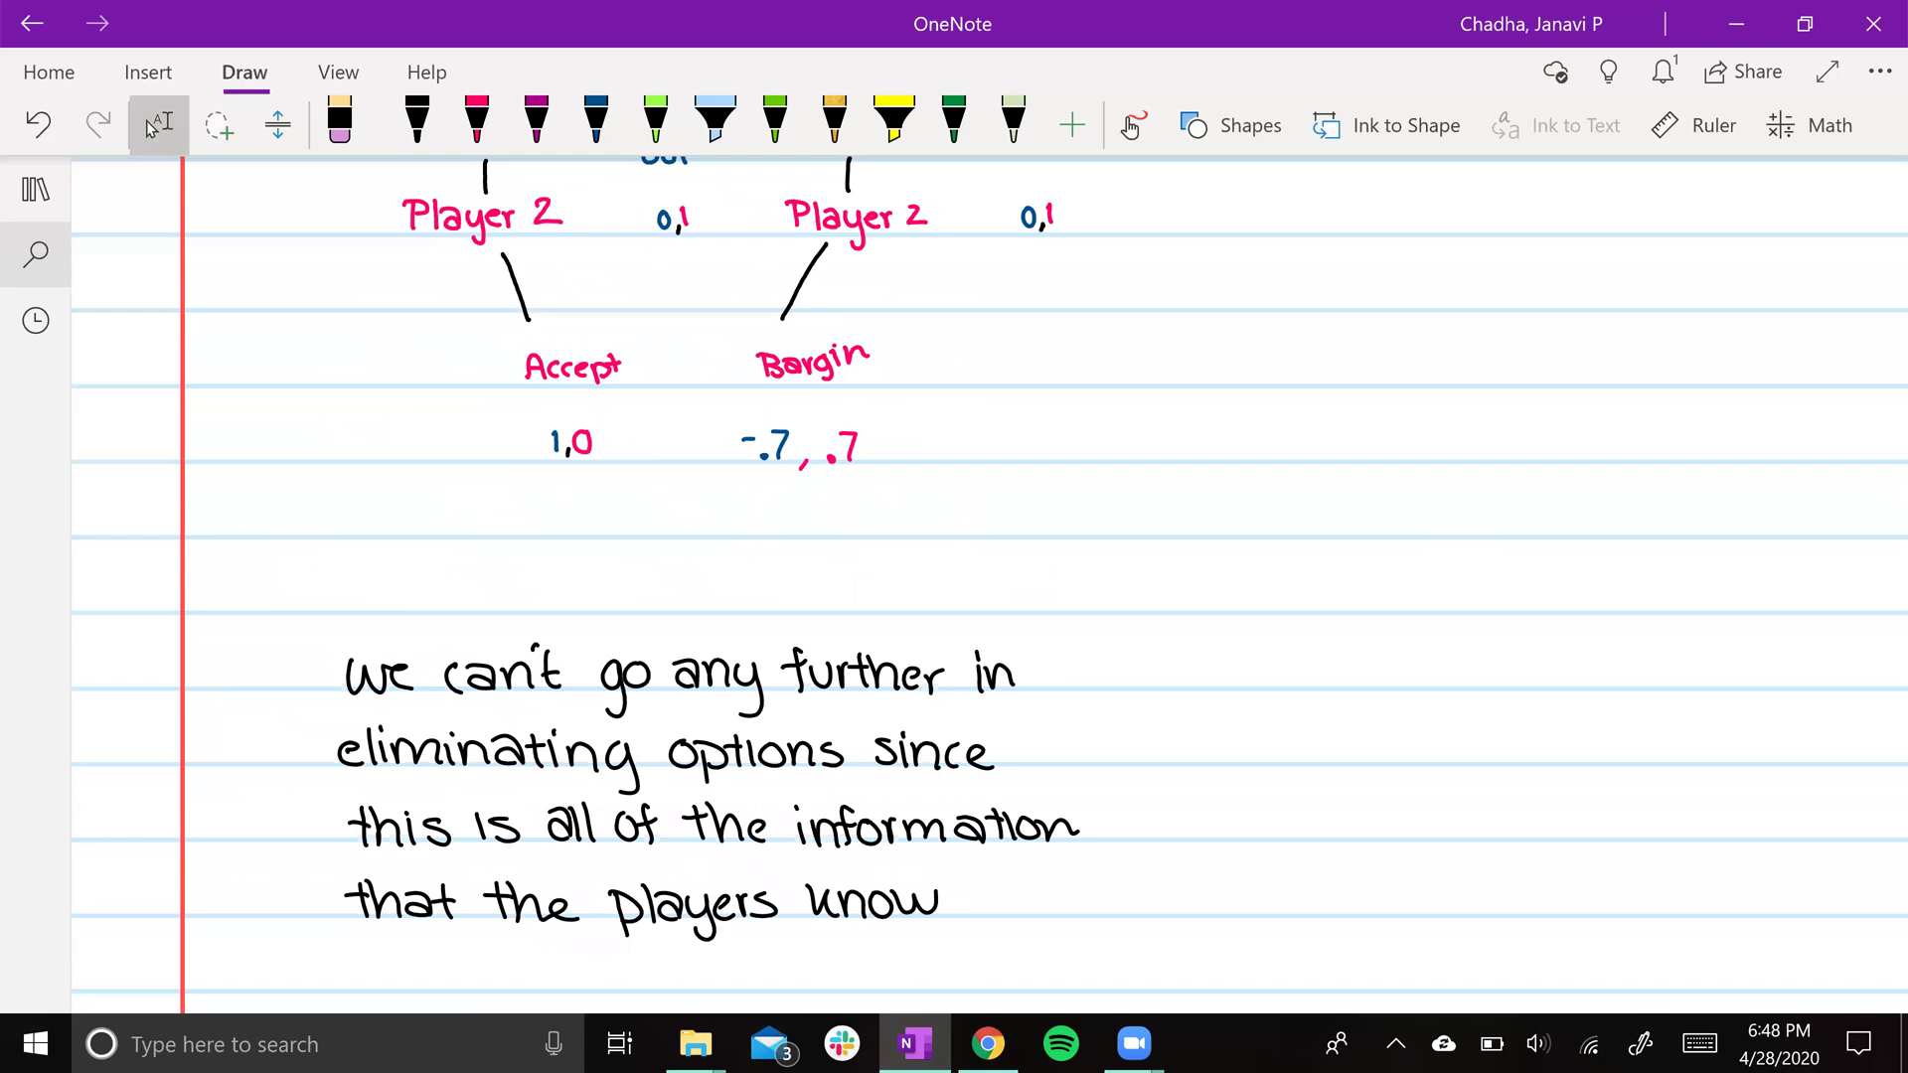
{"action": "scroll", "coordinate": [990, 584], "scroll_direction": "down", "scroll_amount": 3}
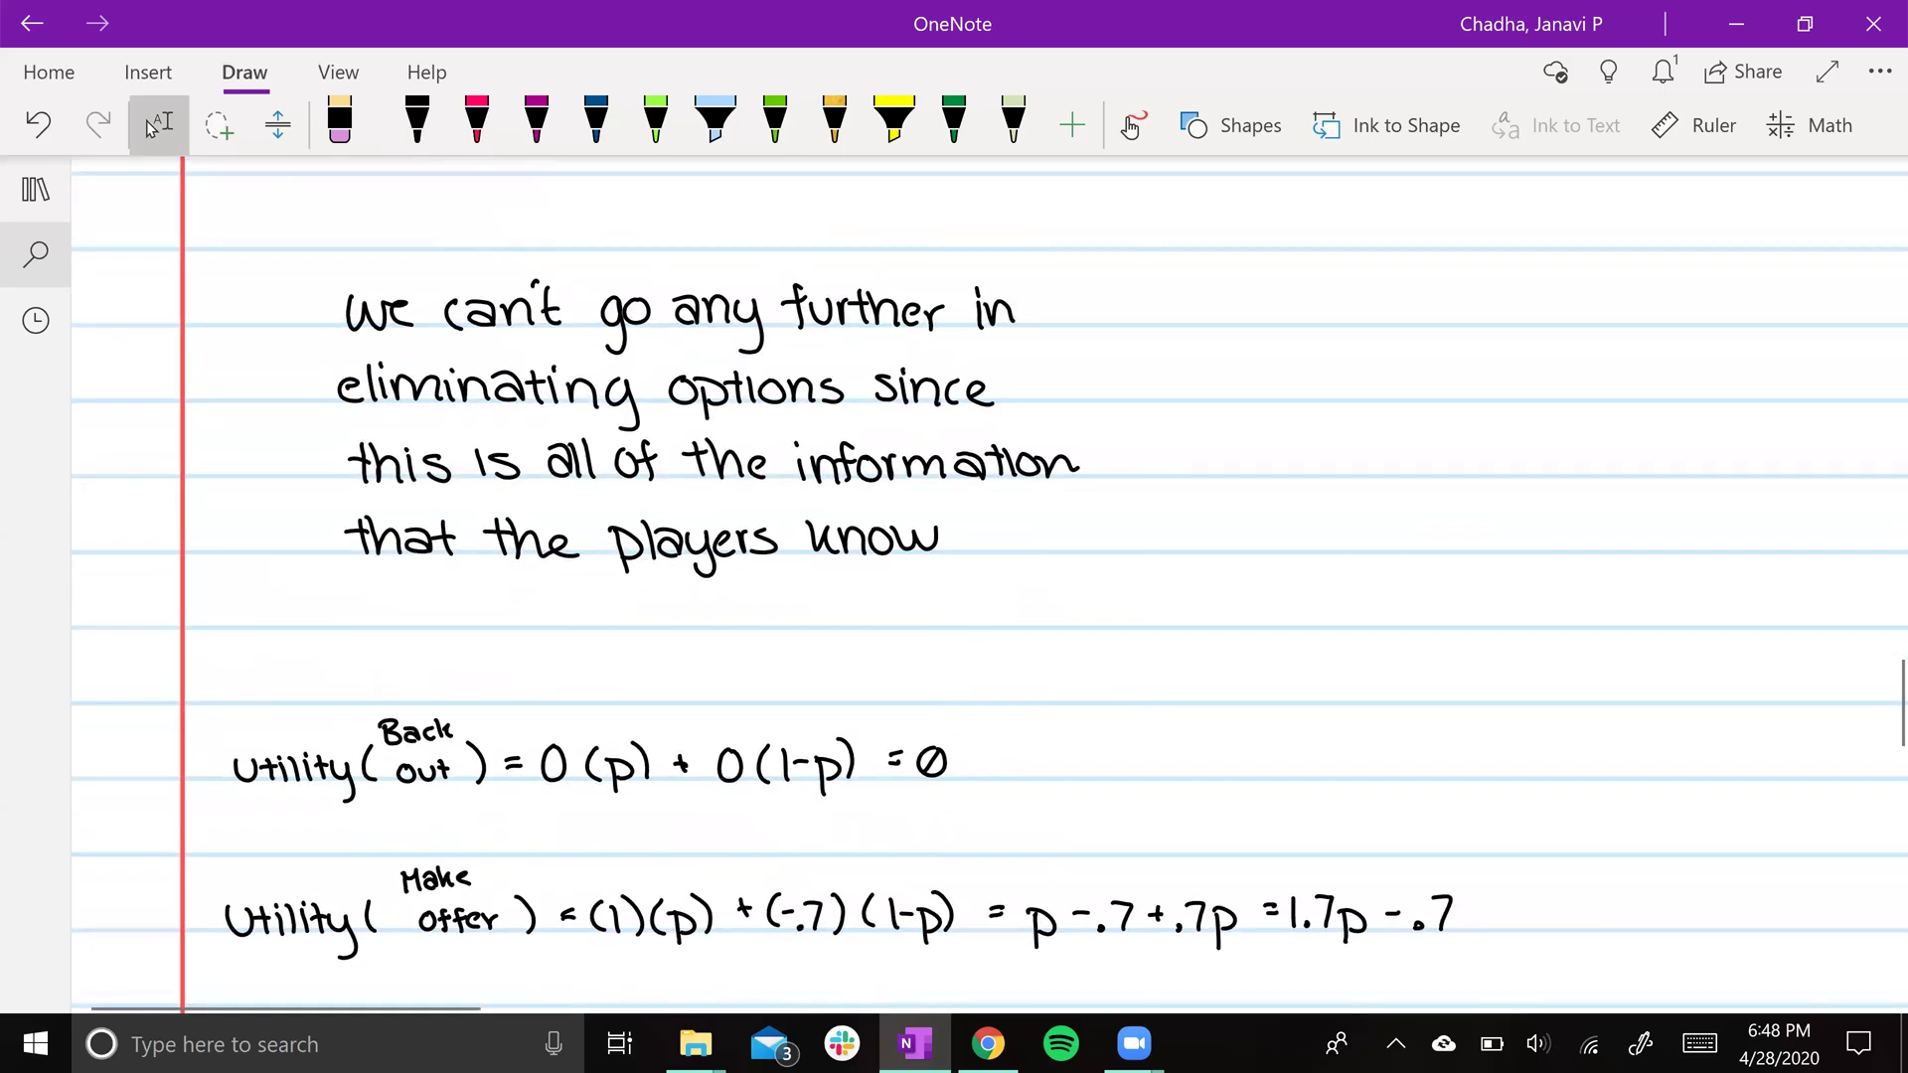
{"action": "scroll", "coordinate": [990, 584], "scroll_direction": "down", "scroll_amount": 1}
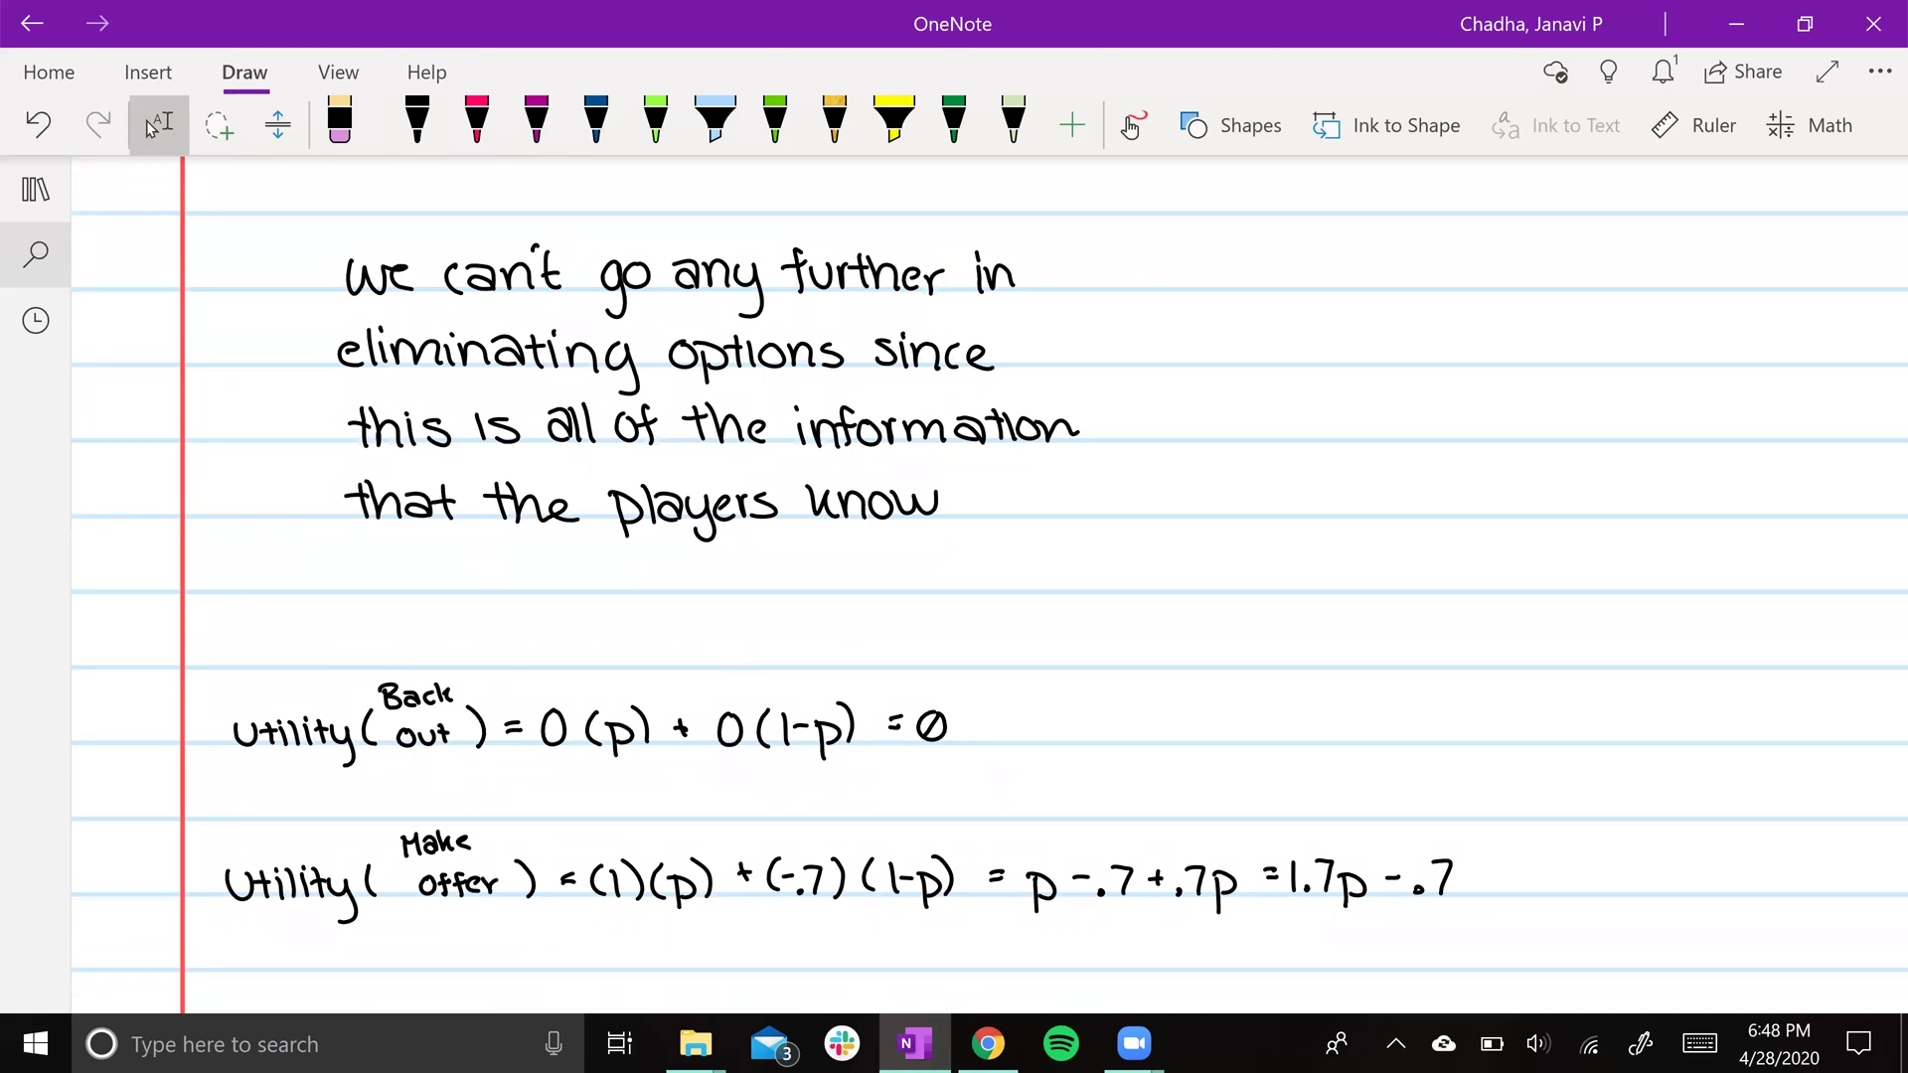
{"action": "scroll", "coordinate": [990, 584], "scroll_direction": "down", "scroll_amount": 1}
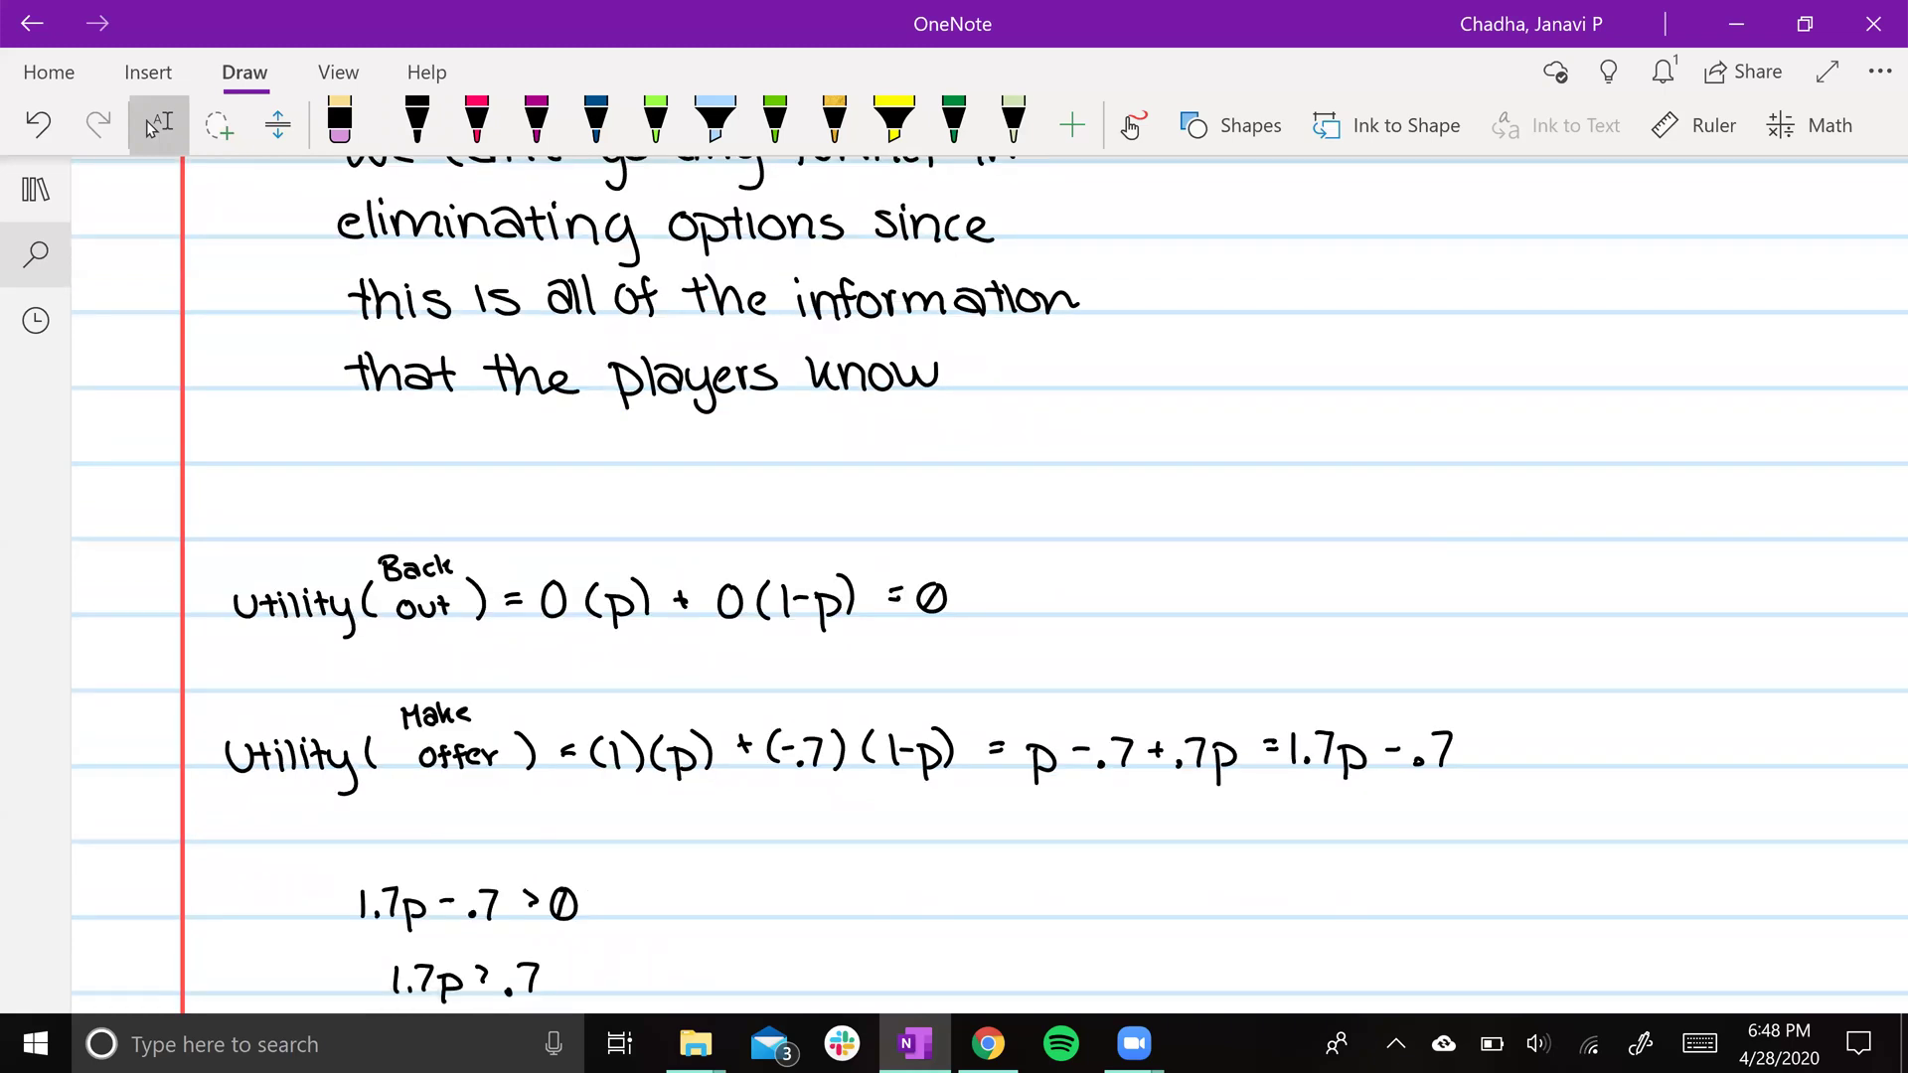
{"action": "scroll", "coordinate": [990, 584], "scroll_direction": "down", "scroll_amount": 2}
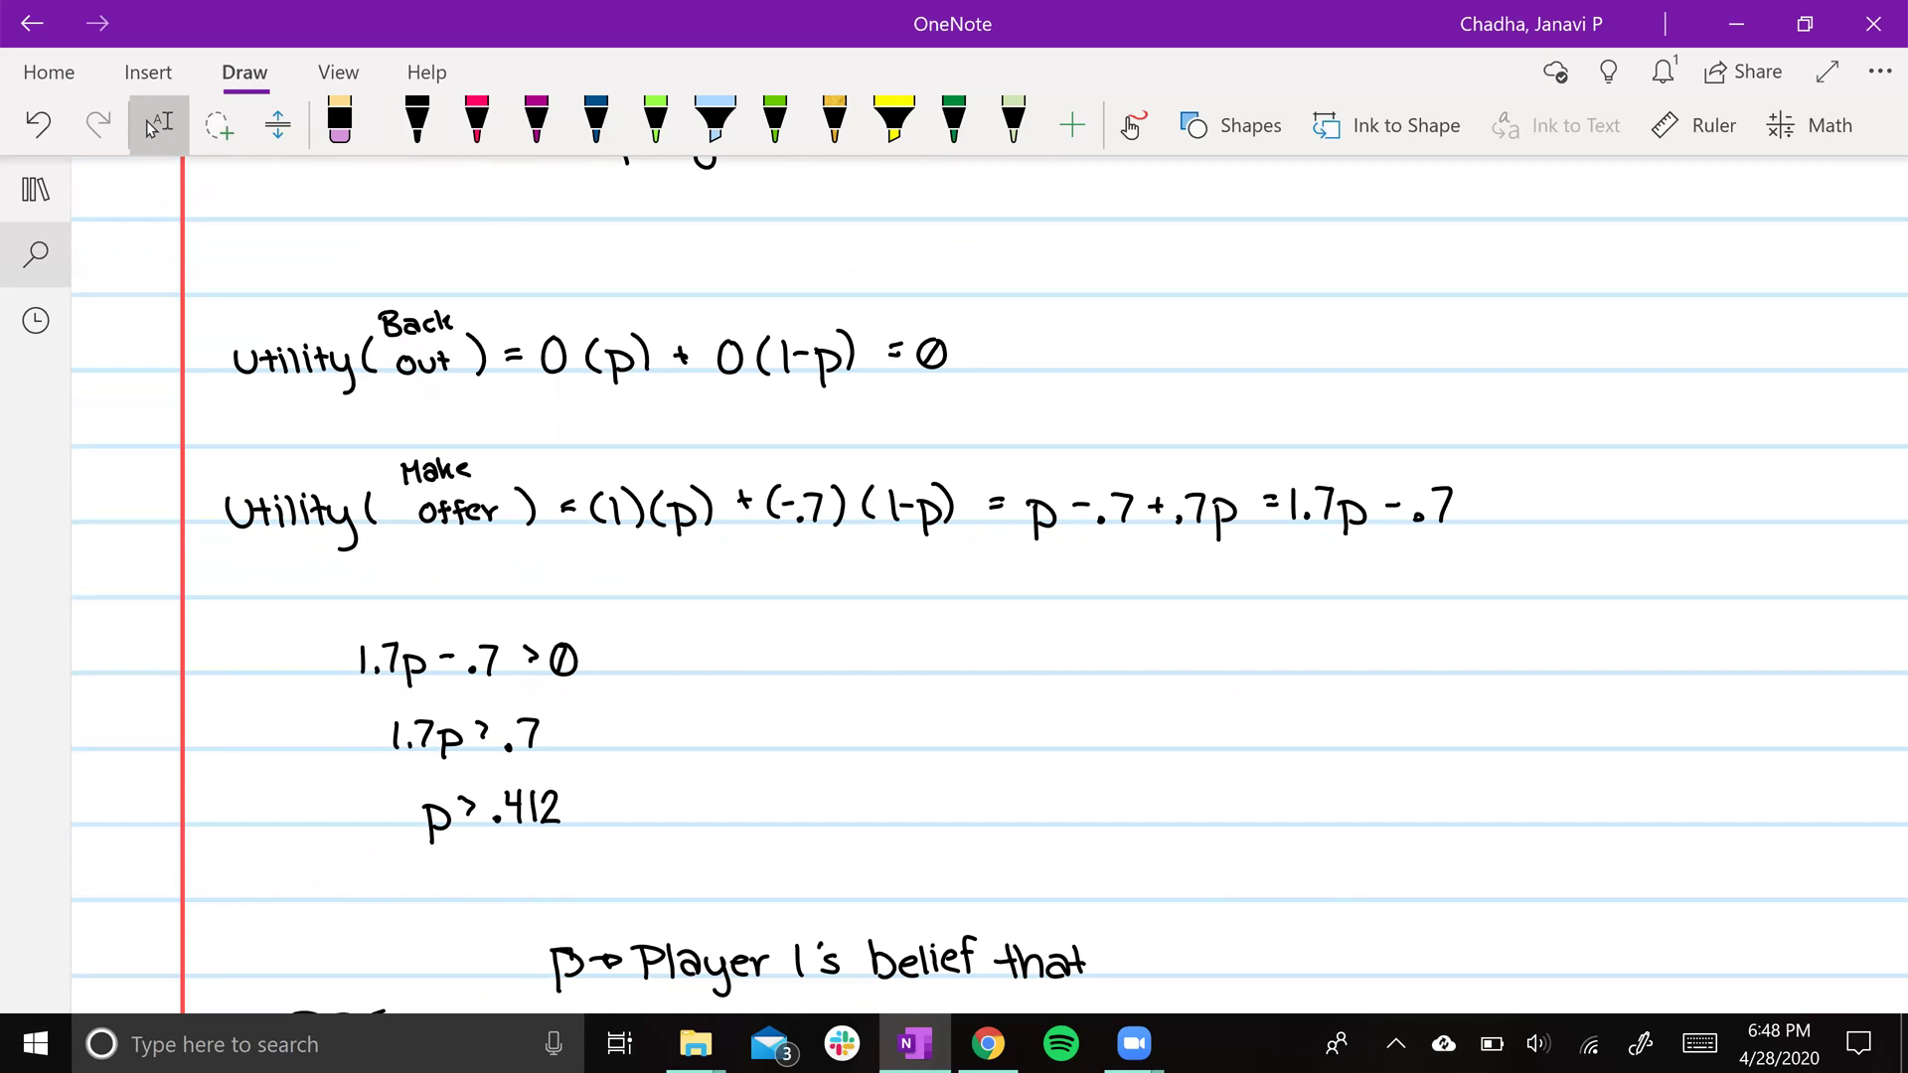
{"action": "scroll", "coordinate": [990, 585], "scroll_direction": "down", "scroll_amount": 1}
{"action": "scroll", "coordinate": [989, 591], "scroll_direction": "down", "scroll_amount": 1}
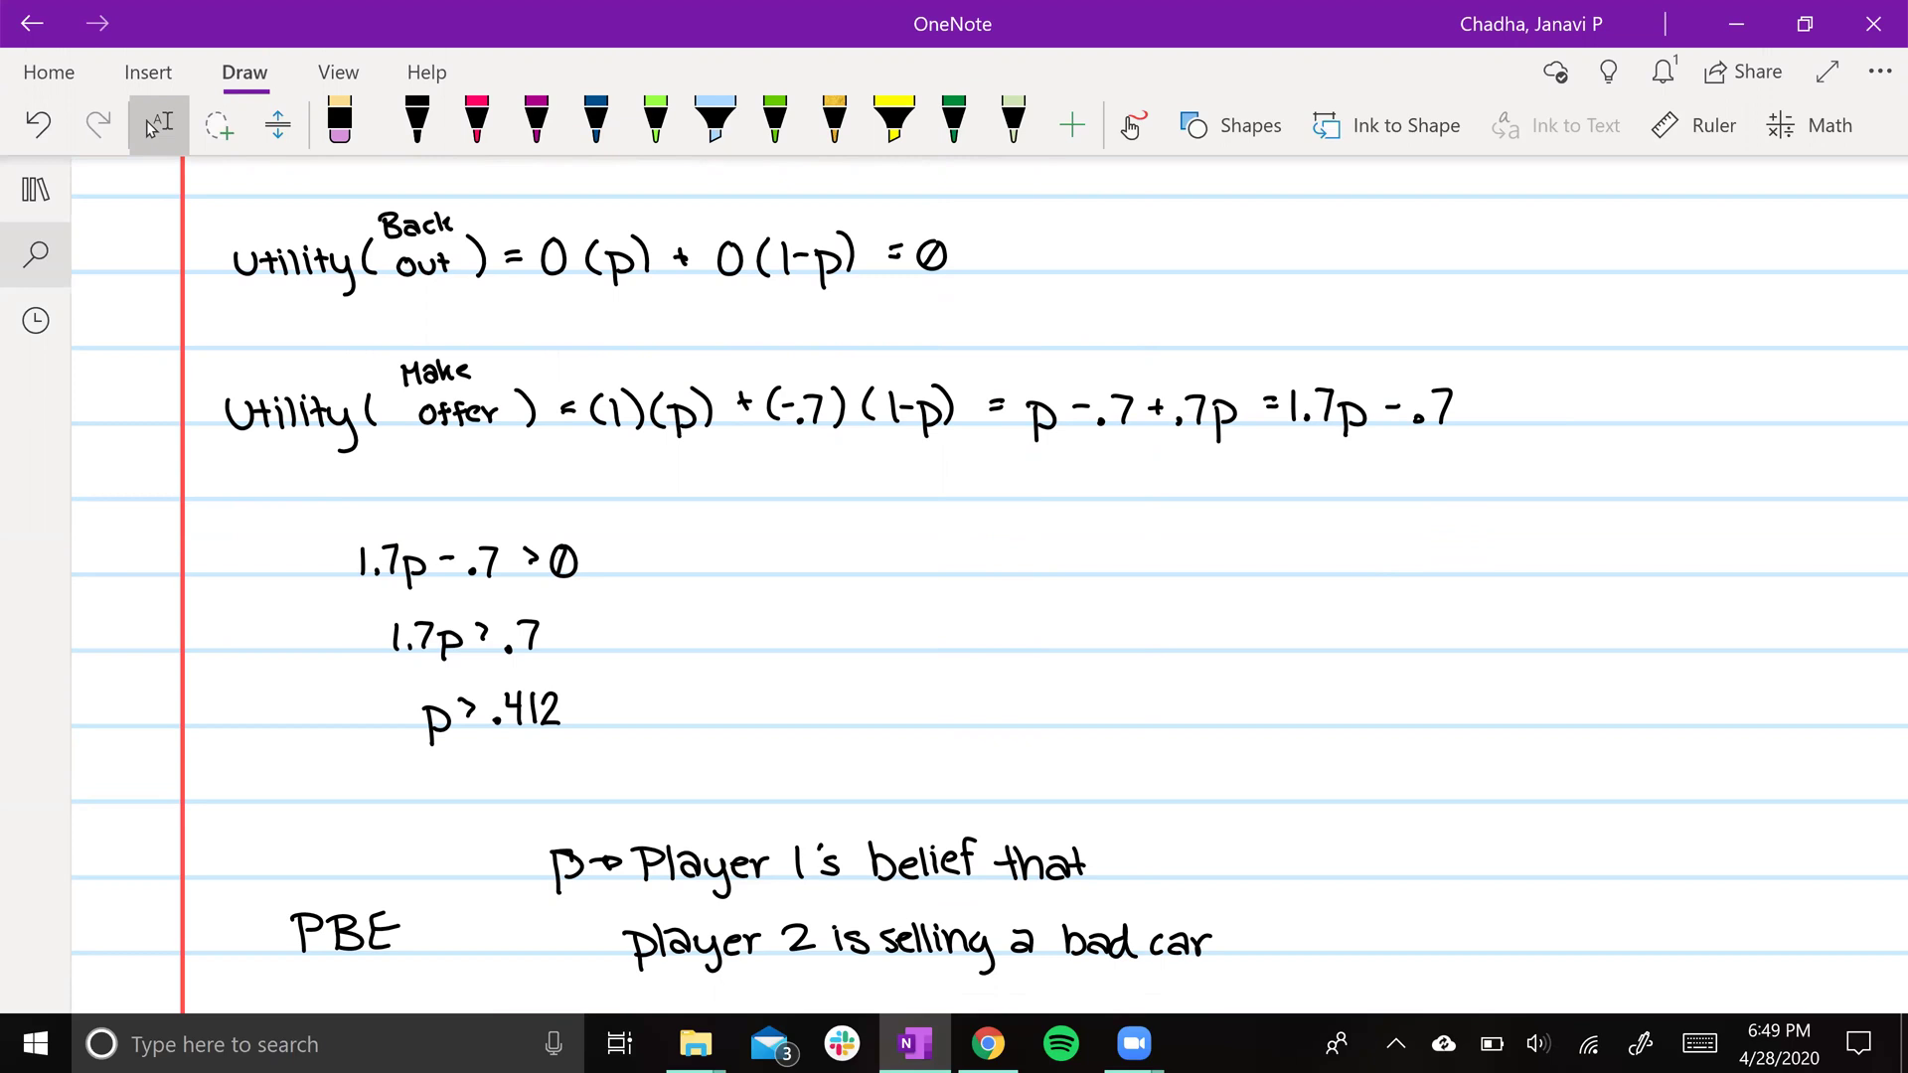
- Scroll to the PBE notes for p > .412: Player 1 offers; Player 2 accepts bad car, bargains good car
{"action": "scroll", "coordinate": [954, 596], "scroll_direction": "down", "scroll_amount": 3}
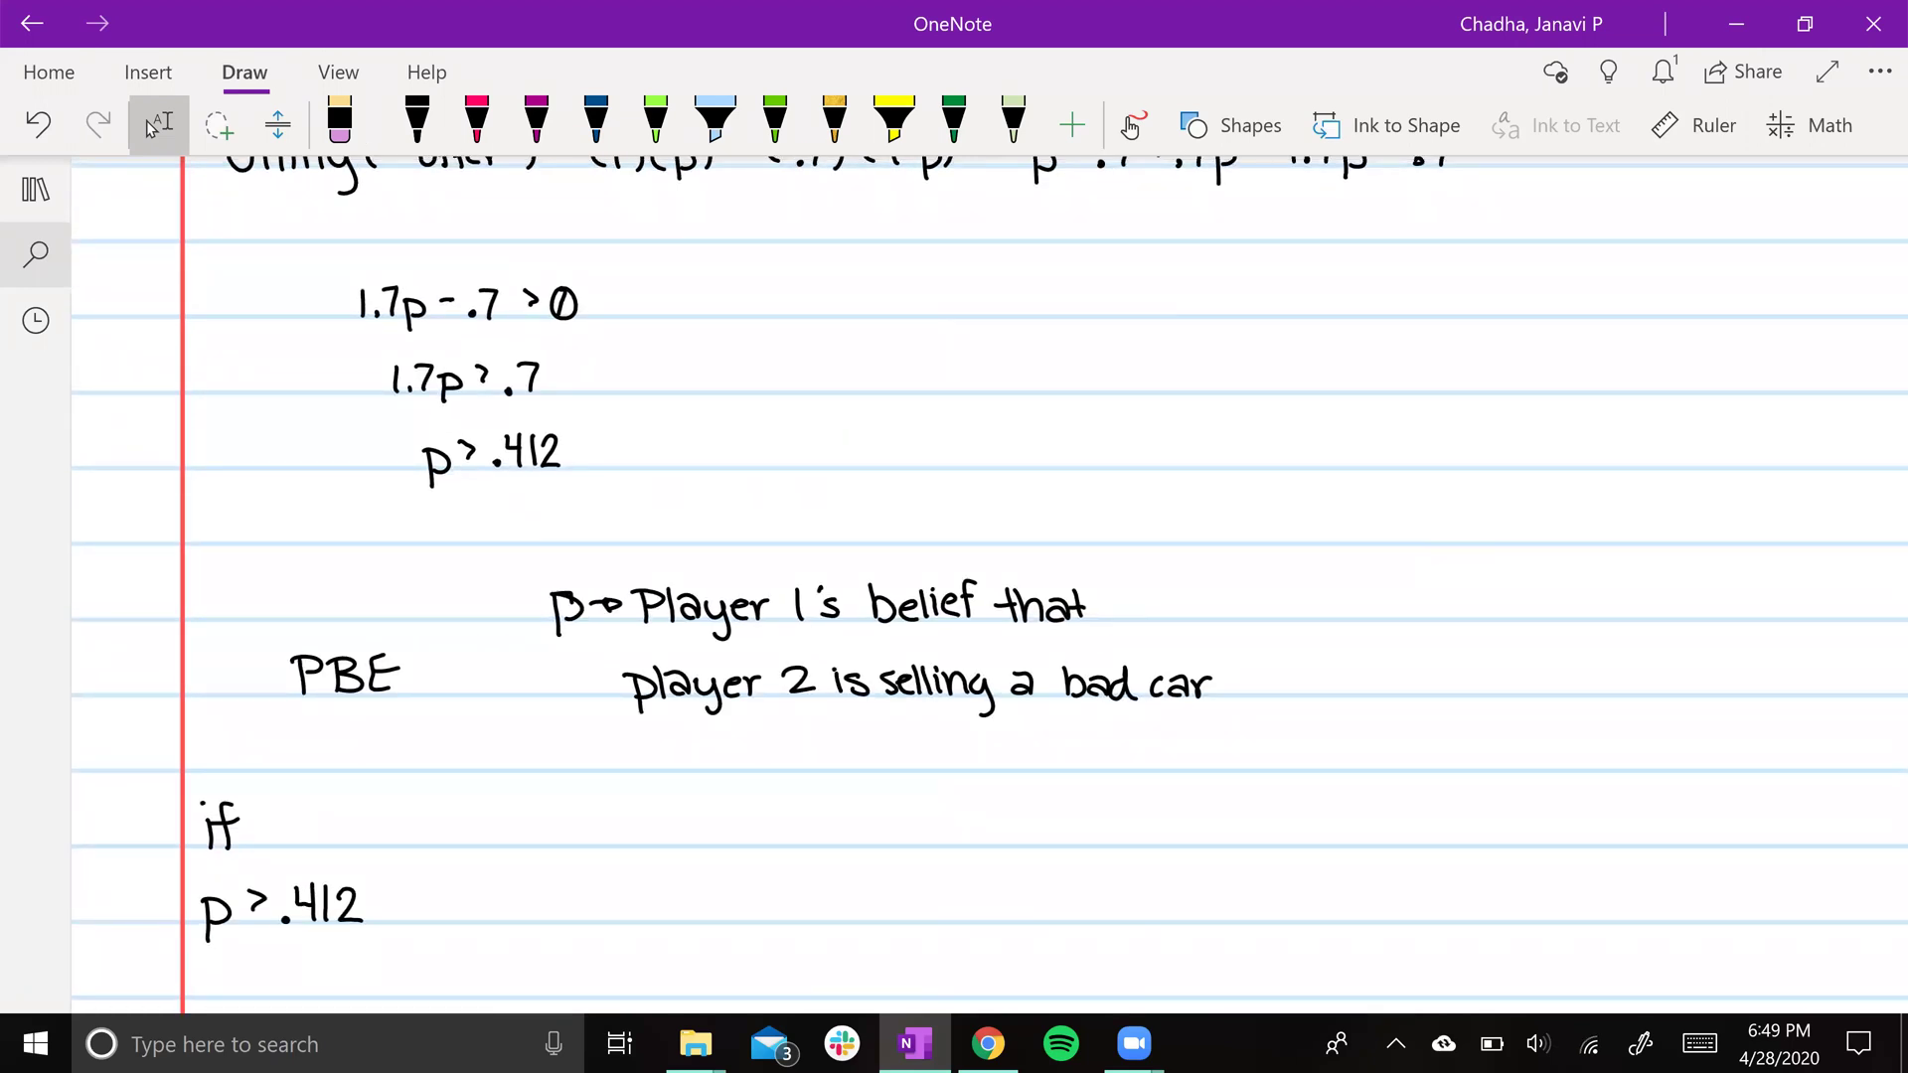
{"action": "scroll", "coordinate": [954, 596], "scroll_direction": "down", "scroll_amount": 3}
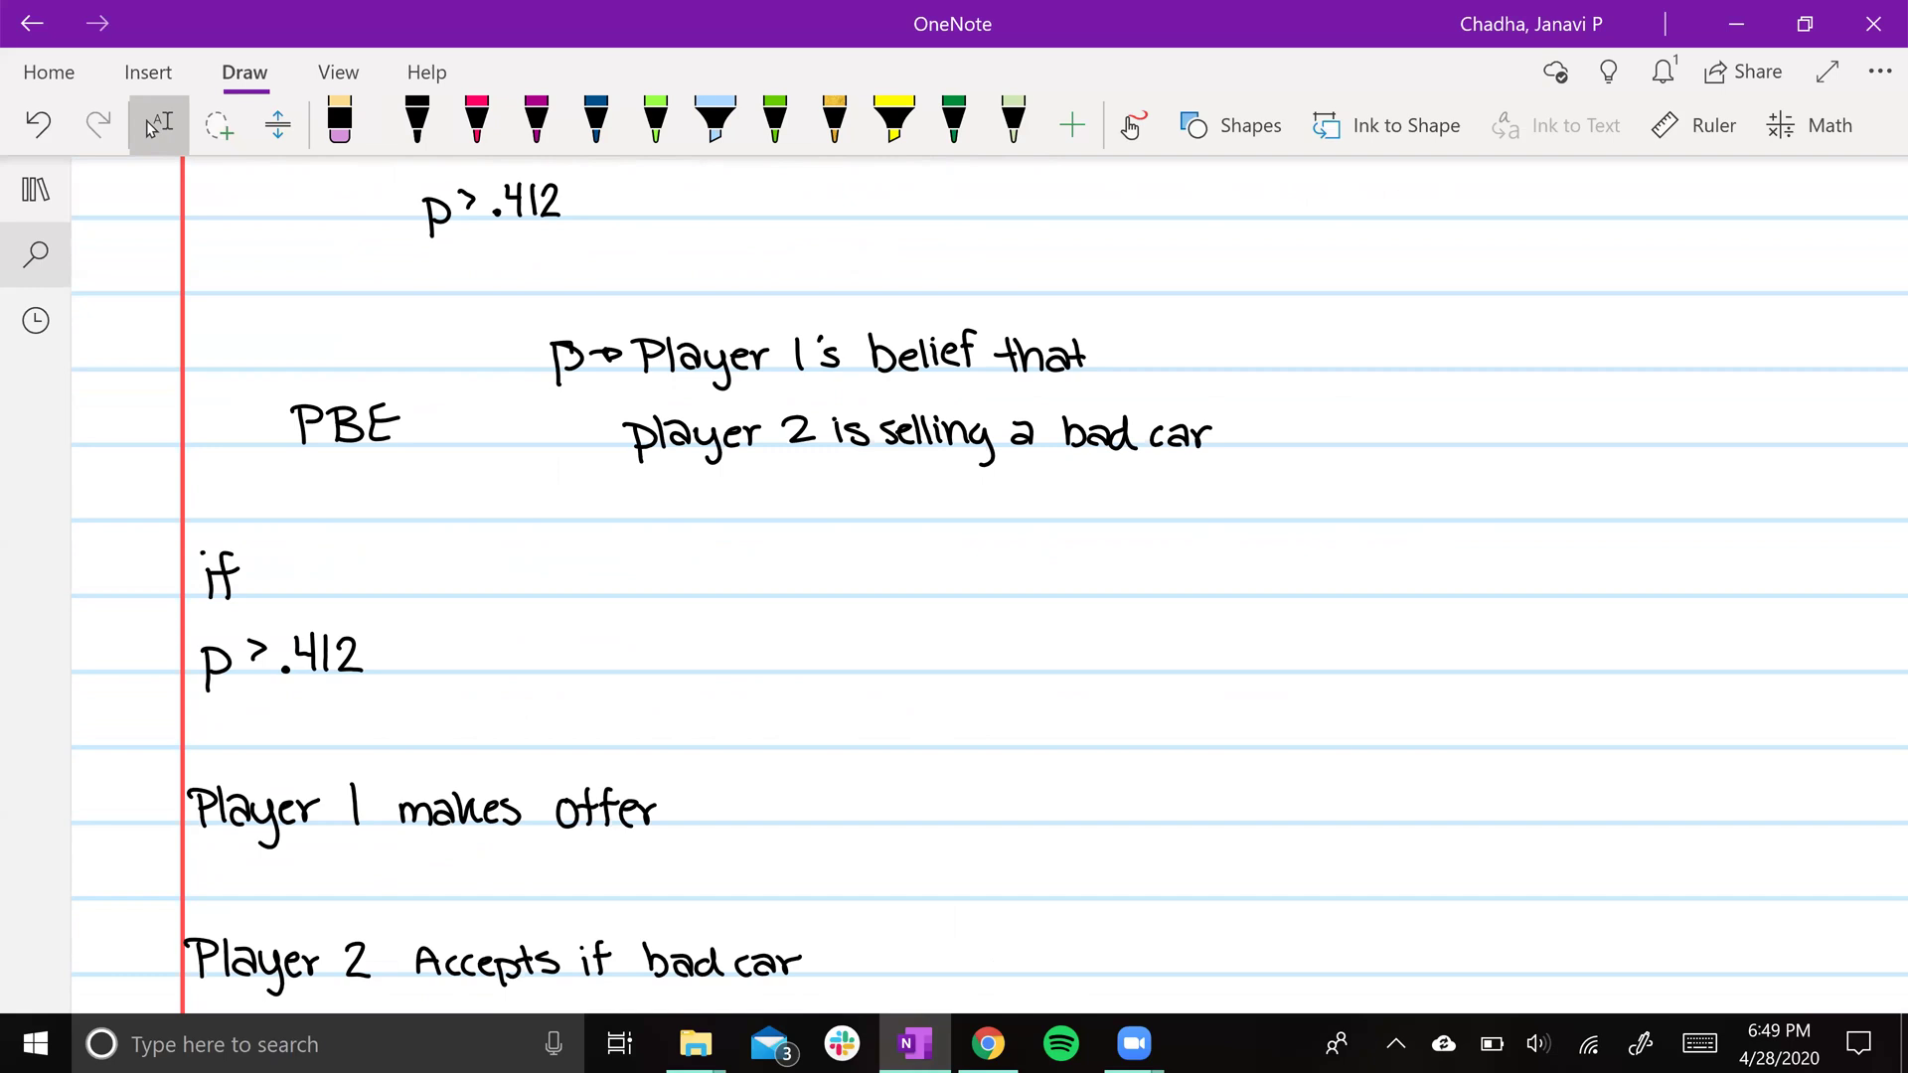
{"action": "scroll", "coordinate": [954, 596], "scroll_direction": "down", "scroll_amount": 1}
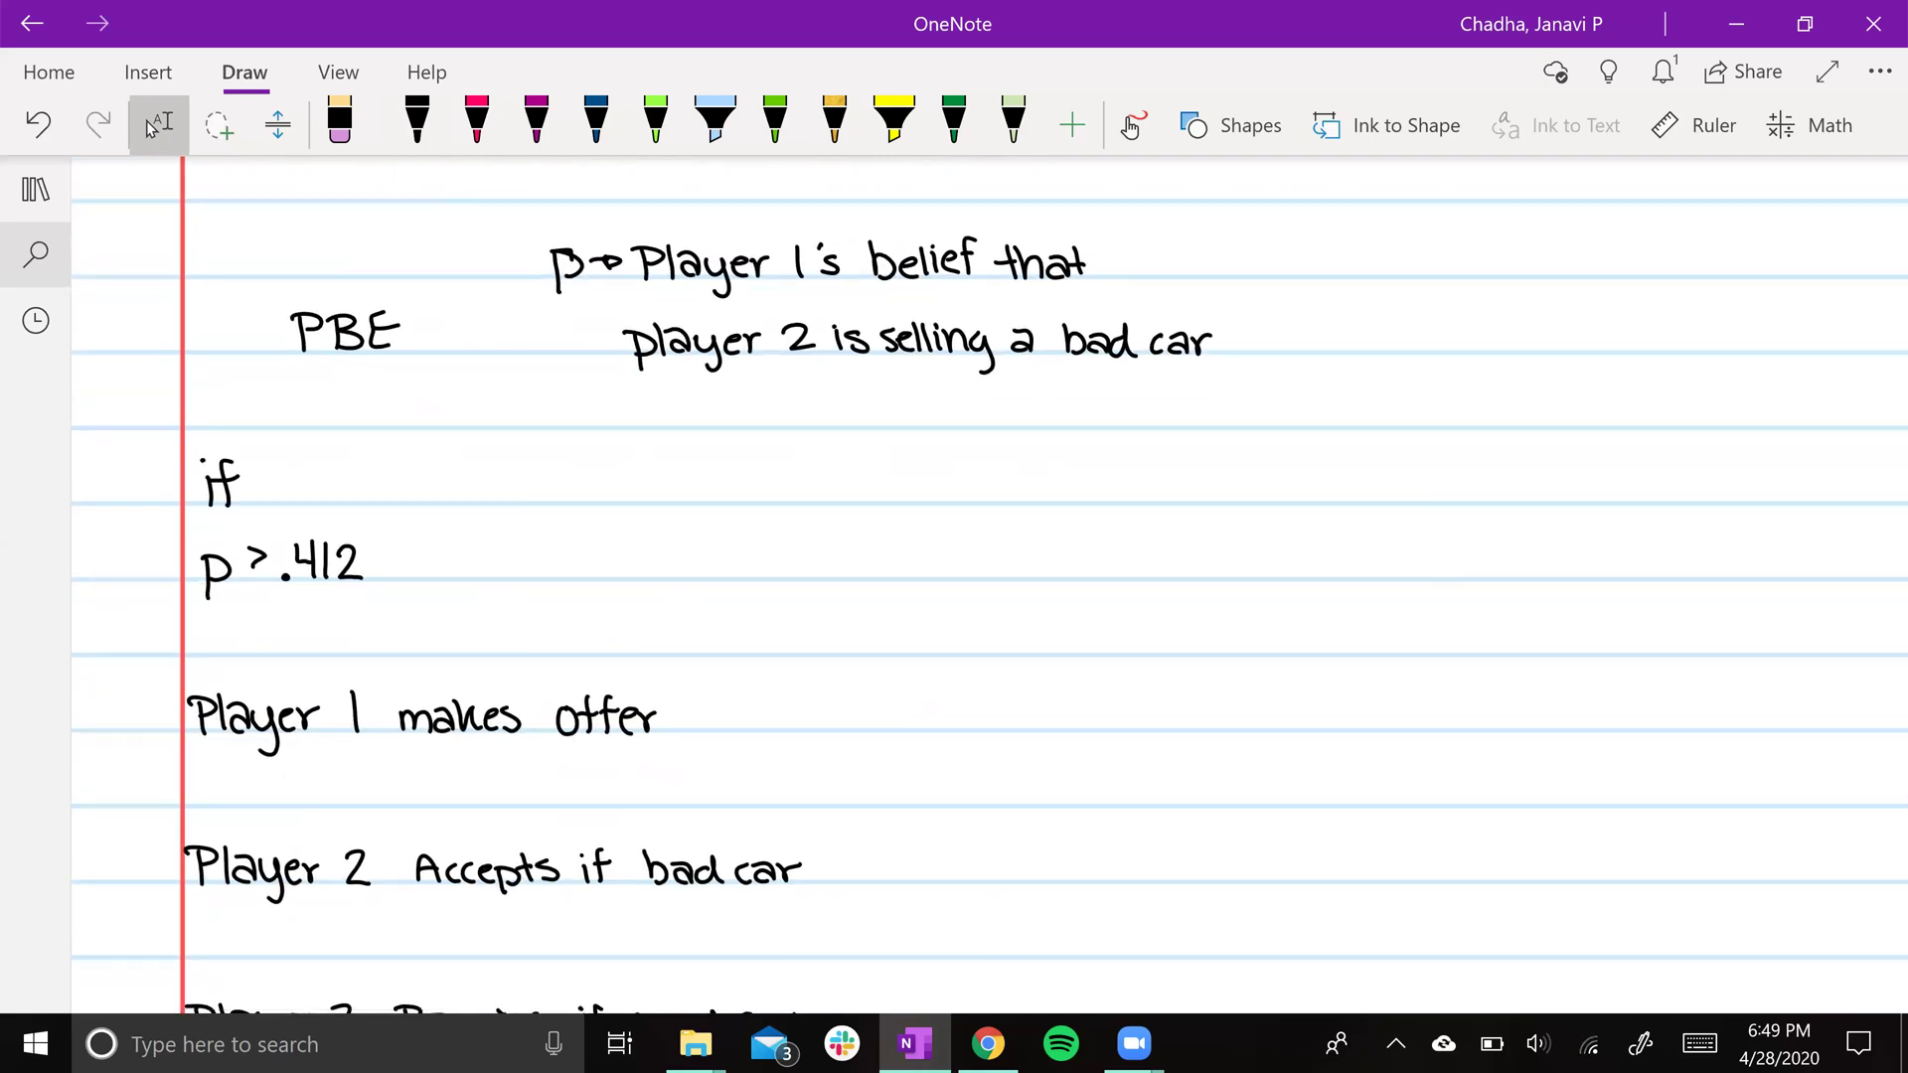
{"action": "scroll", "coordinate": [954, 596], "scroll_direction": "down", "scroll_amount": 2}
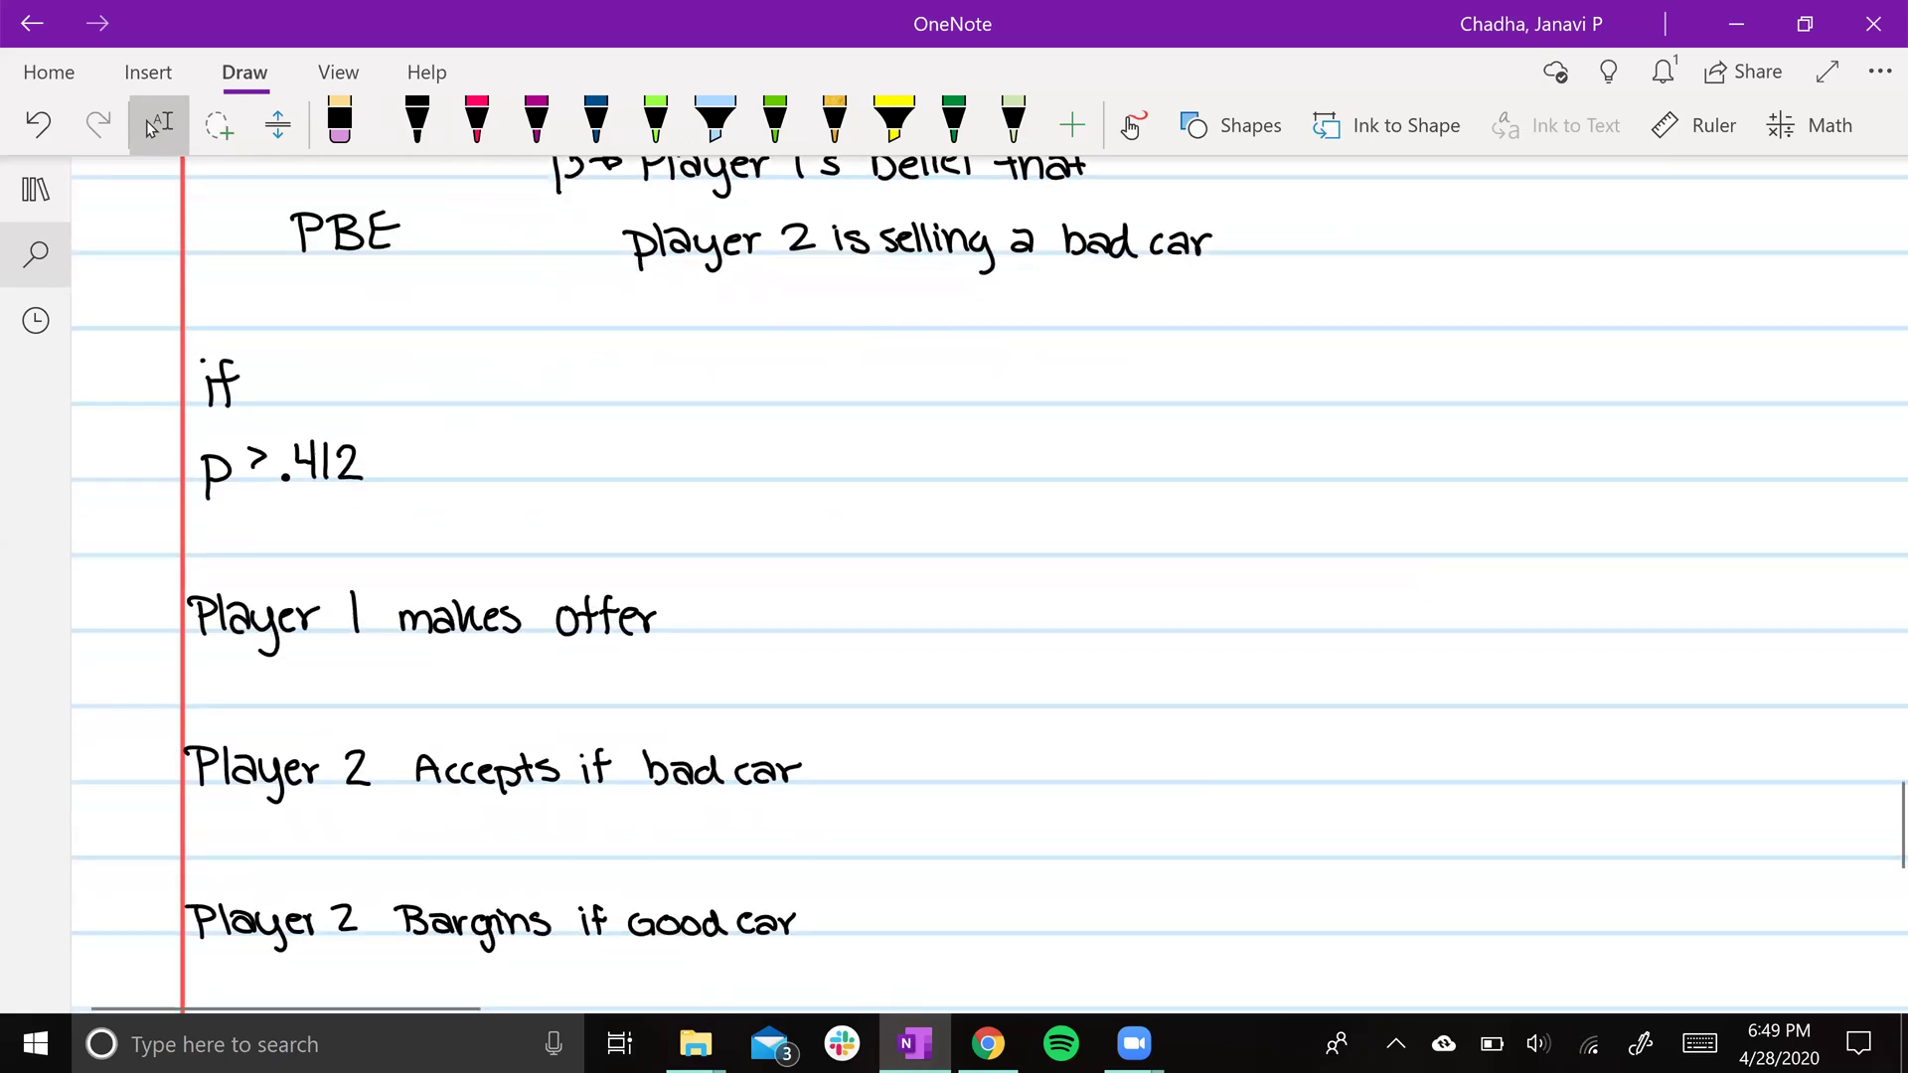